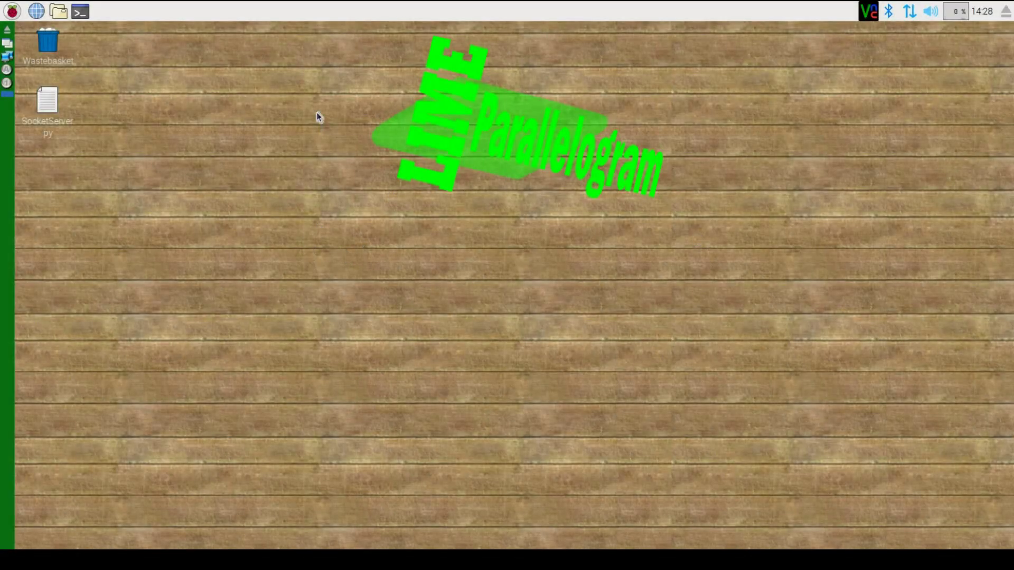
# - Open the home-folder file manager, reposition it, then close it again
pyautogui.click(58, 11)
pyautogui.moveTo(571, 168); pyautogui.dragTo(523, 138)
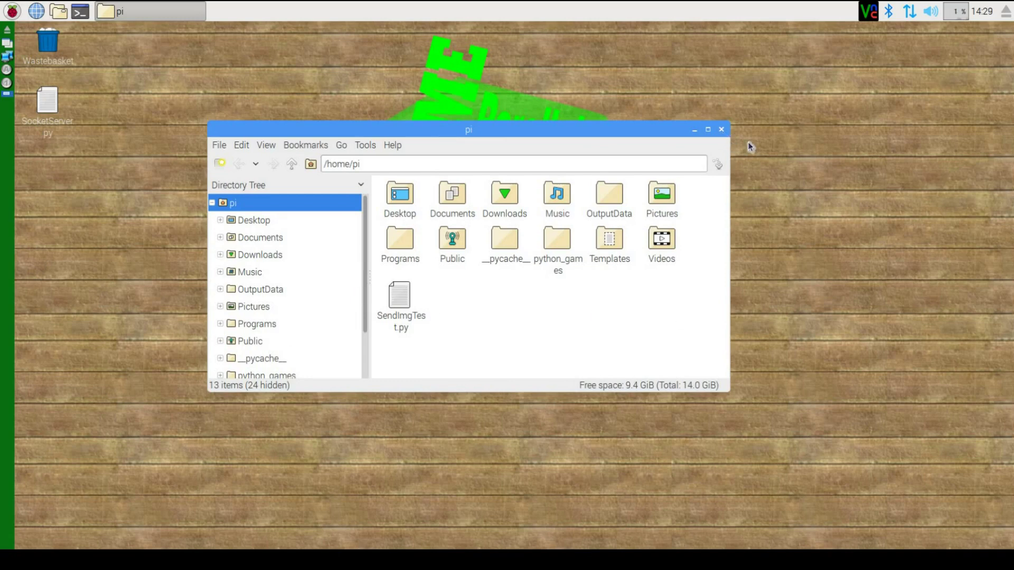
pyautogui.click(721, 130)
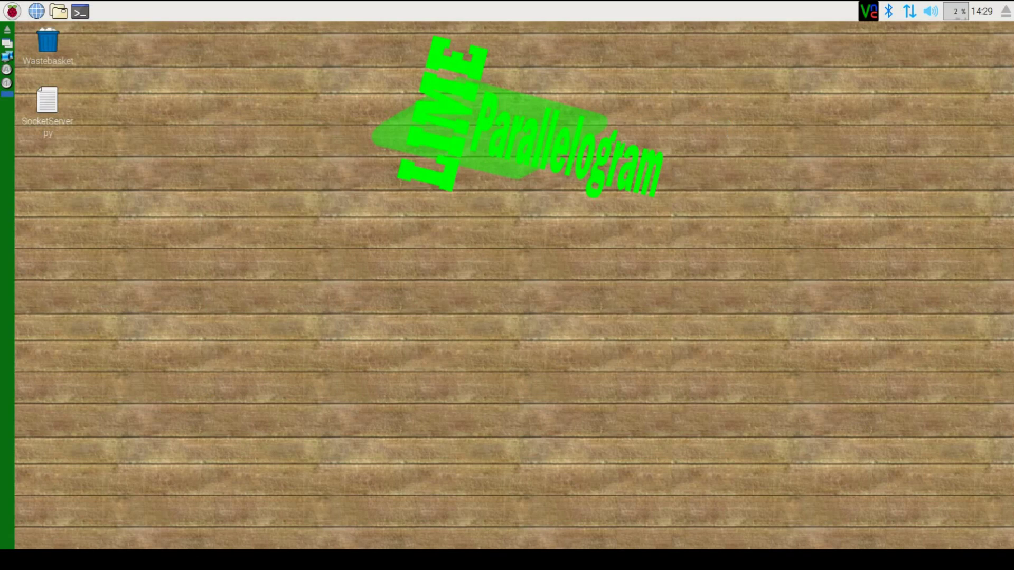
# - In Main Menu Editor under Preferences, tick Theme and Appearance Settings
pyautogui.click(11, 9)
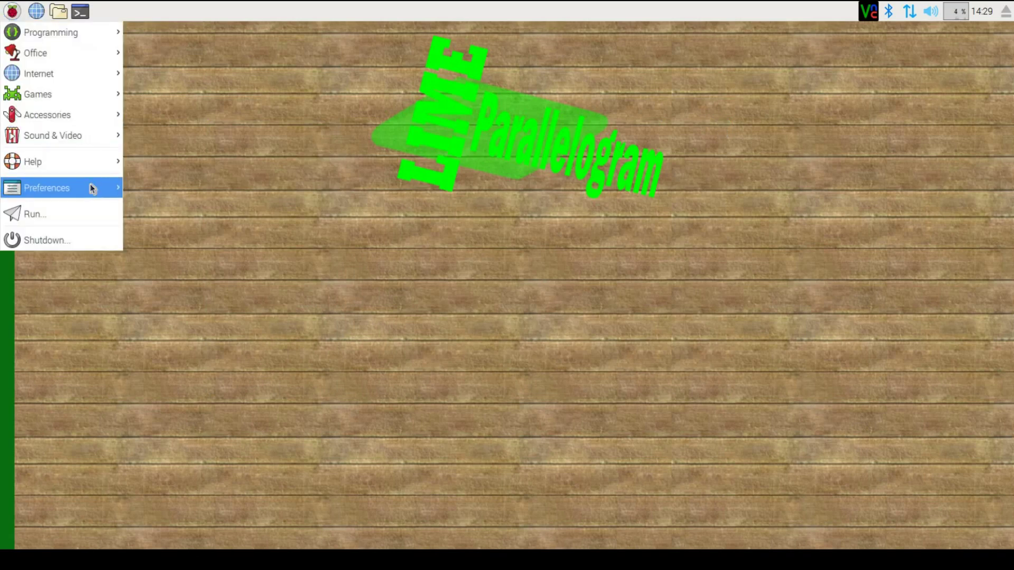
pyautogui.moveTo(90, 184)
pyautogui.click(181, 251)
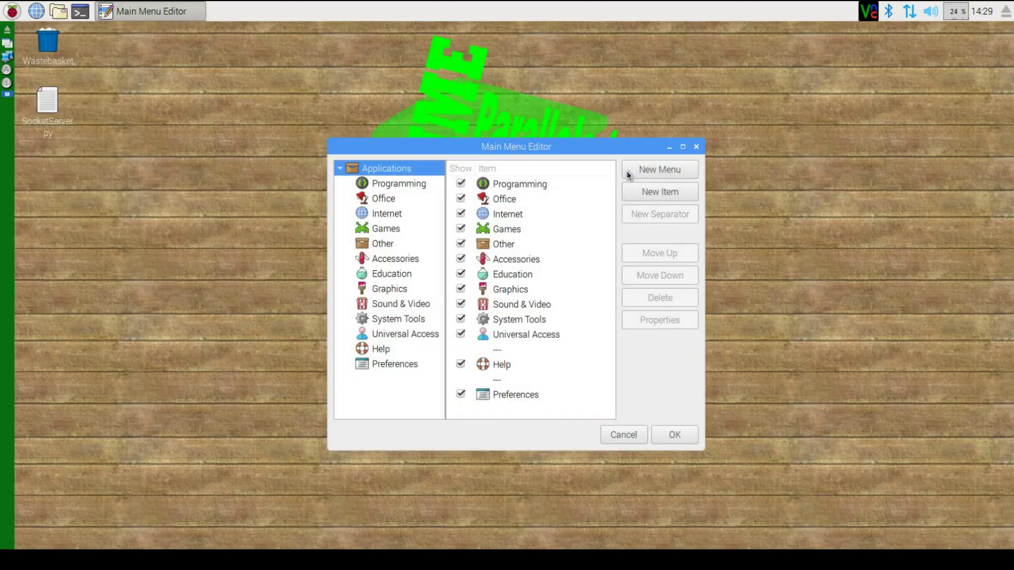
pyautogui.click(404, 365)
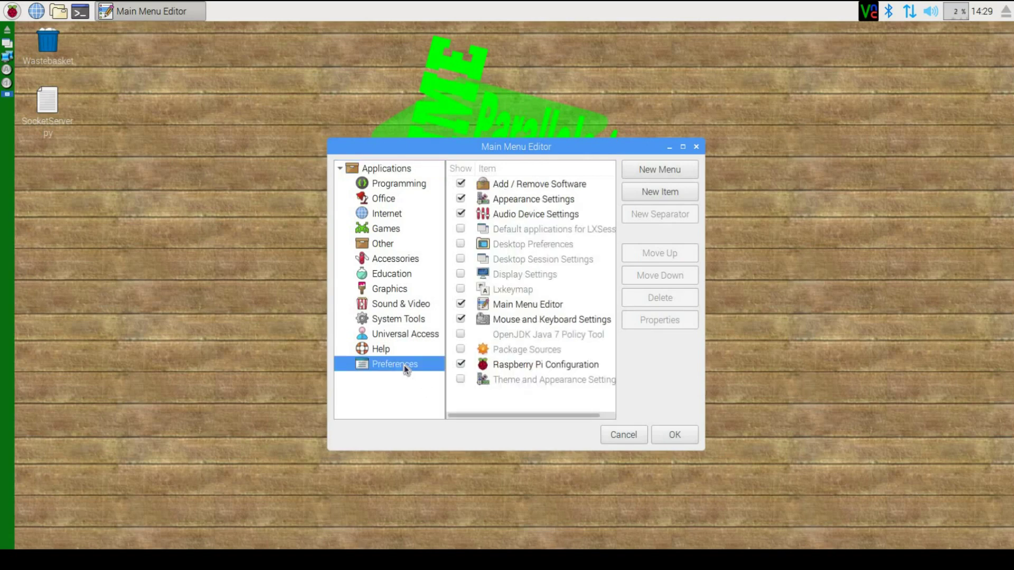
pyautogui.click(460, 379)
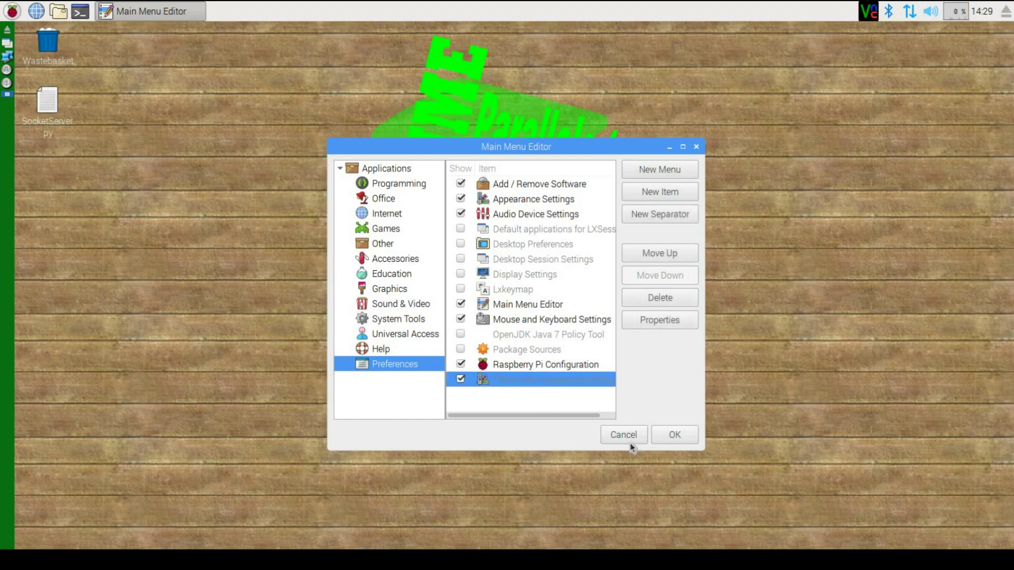
# - Save the menu edits and open Theme and Appearance Settings on its Window Border themes
pyautogui.click(663, 438)
pyautogui.click(5, 11)
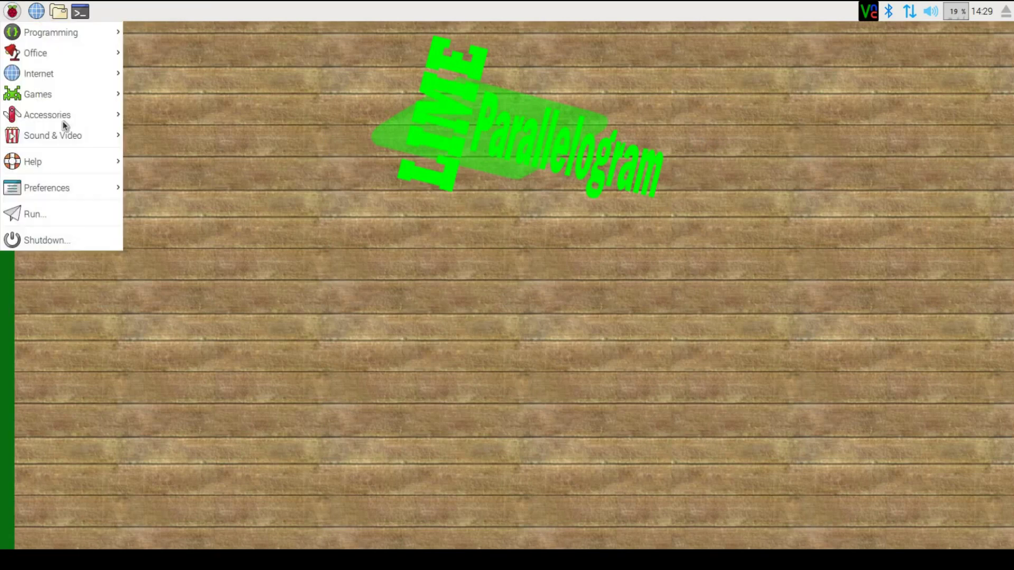
pyautogui.moveTo(98, 192)
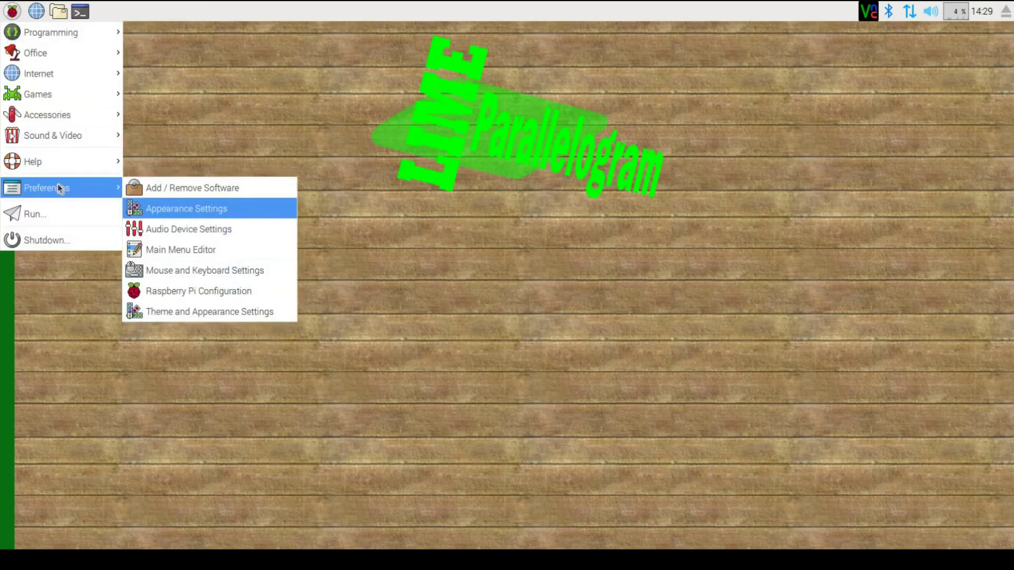
pyautogui.click(186, 314)
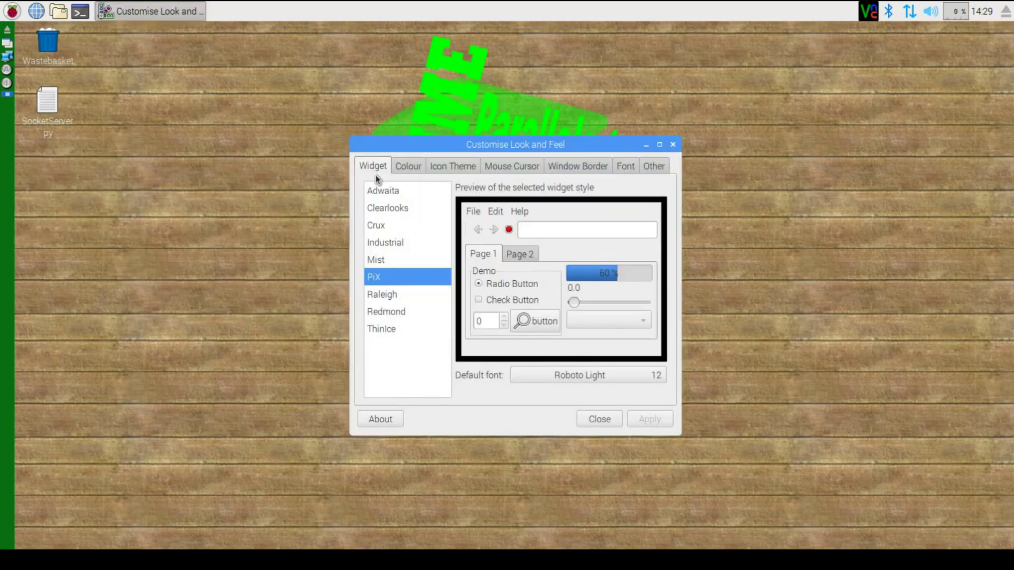
pyautogui.click(553, 169)
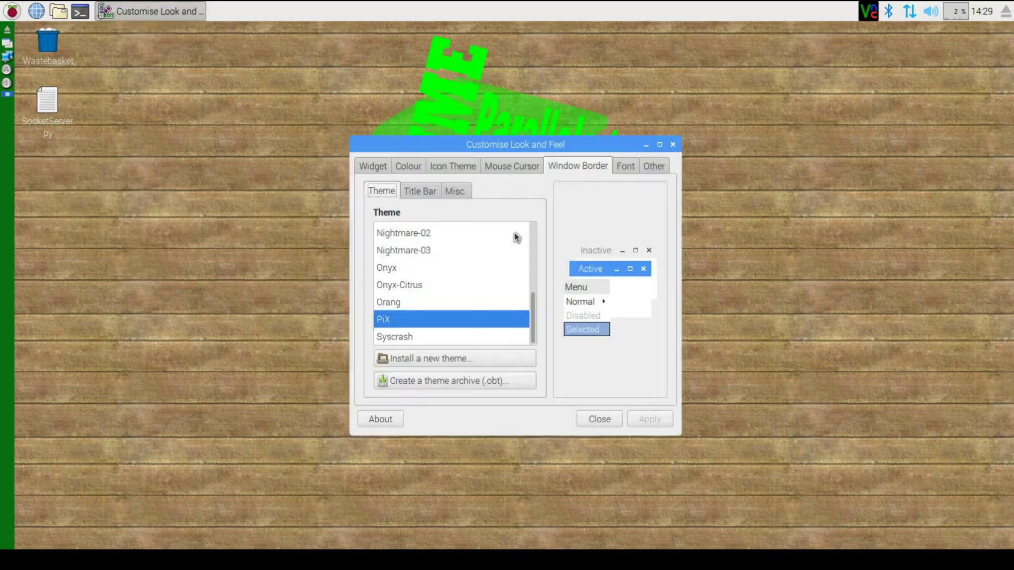
# - Preview the Artwiz-boxed, Bear2, Clearlooks and Clearlooks-3.4 border themes, returning to Artwiz-boxed
pyautogui.scroll(5, 518, 281)
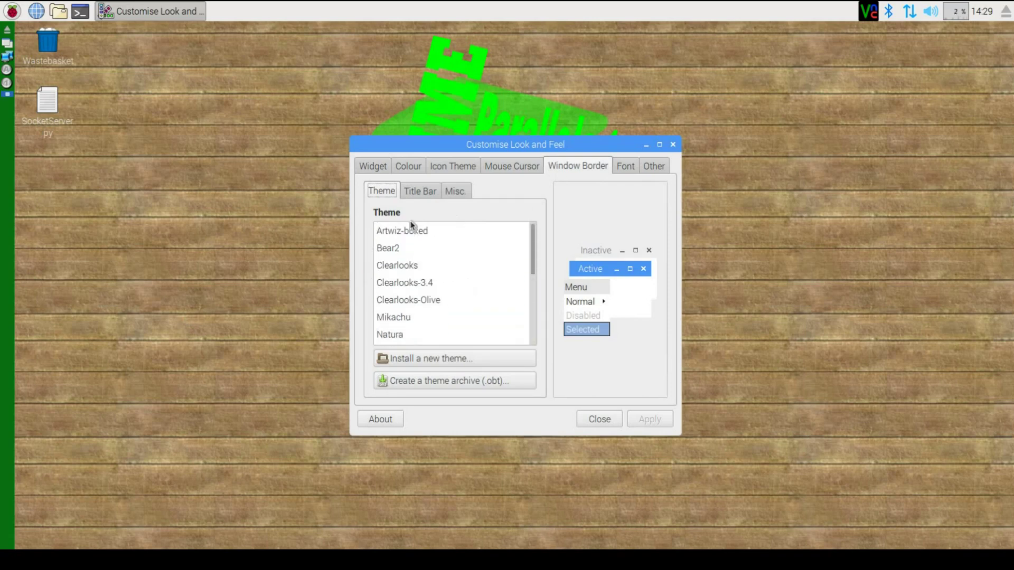
pyautogui.click(399, 232)
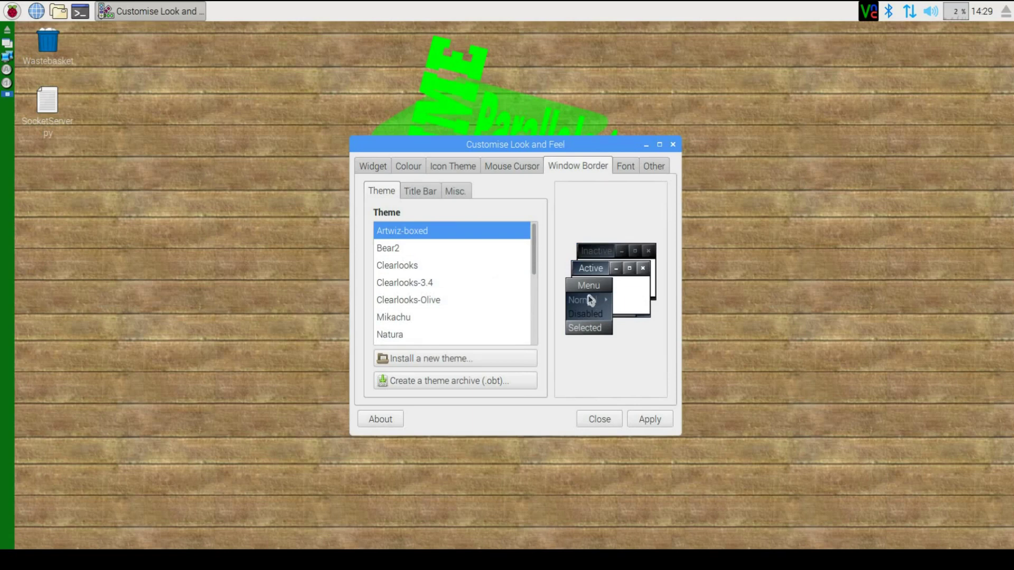
pyautogui.click(407, 253)
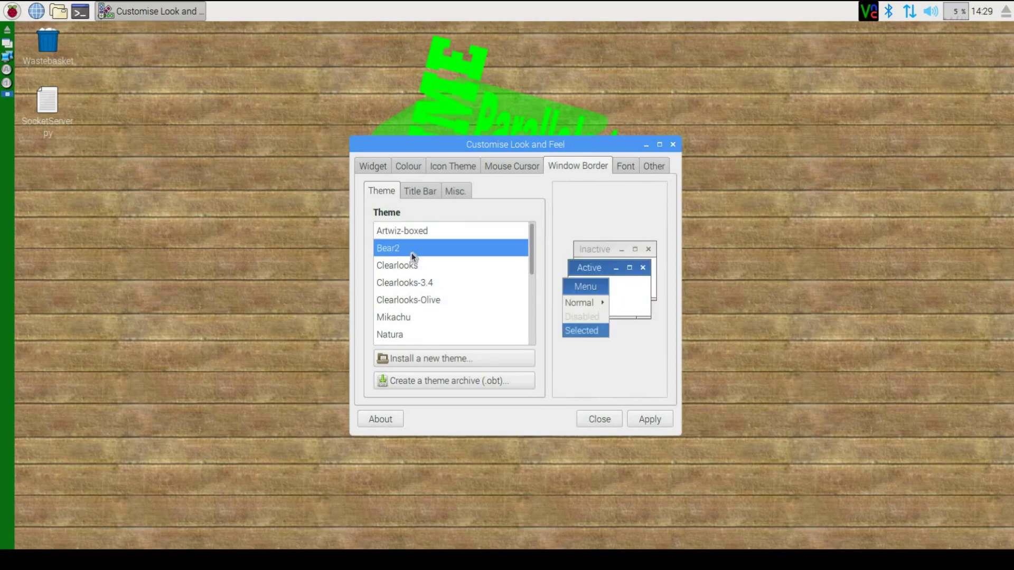
pyautogui.click(416, 265)
pyautogui.click(423, 290)
pyautogui.press('Home')
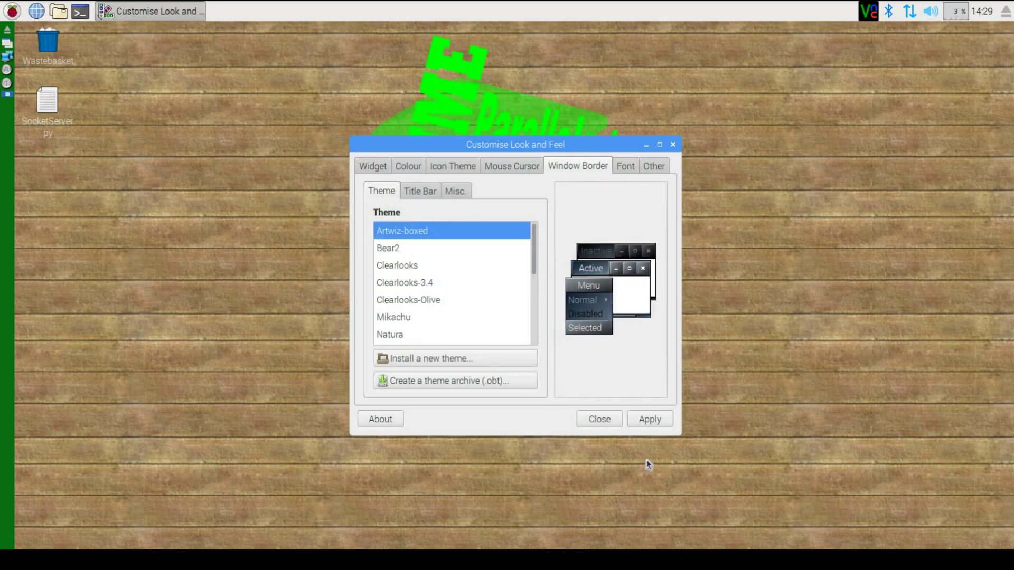
# - Apply Artwiz-boxed, then Mikachu, as the window border theme
pyautogui.click(651, 419)
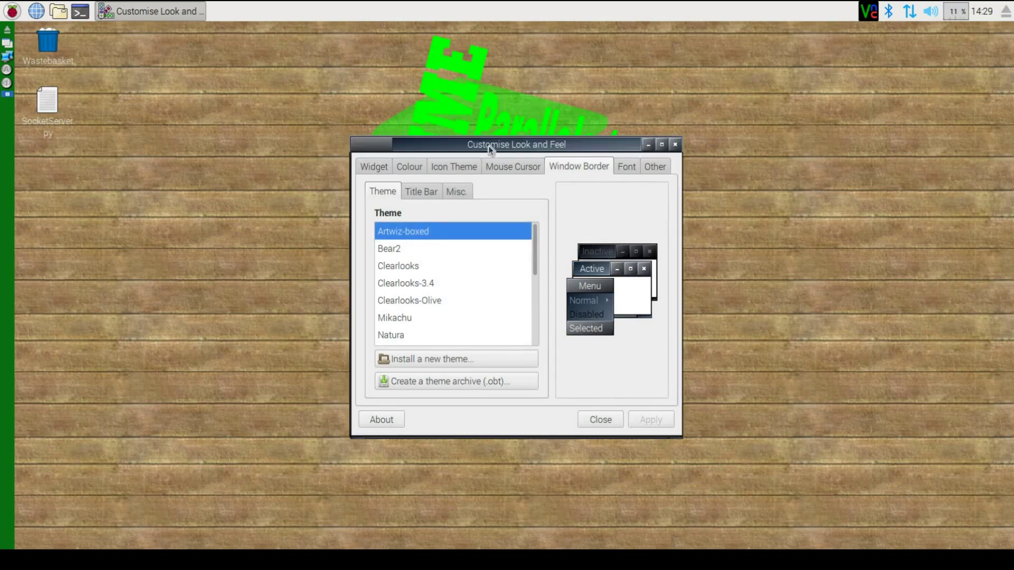
pyautogui.moveTo(405, 141); pyautogui.dragTo(261, 101)
pyautogui.scroll(-2, 275, 254)
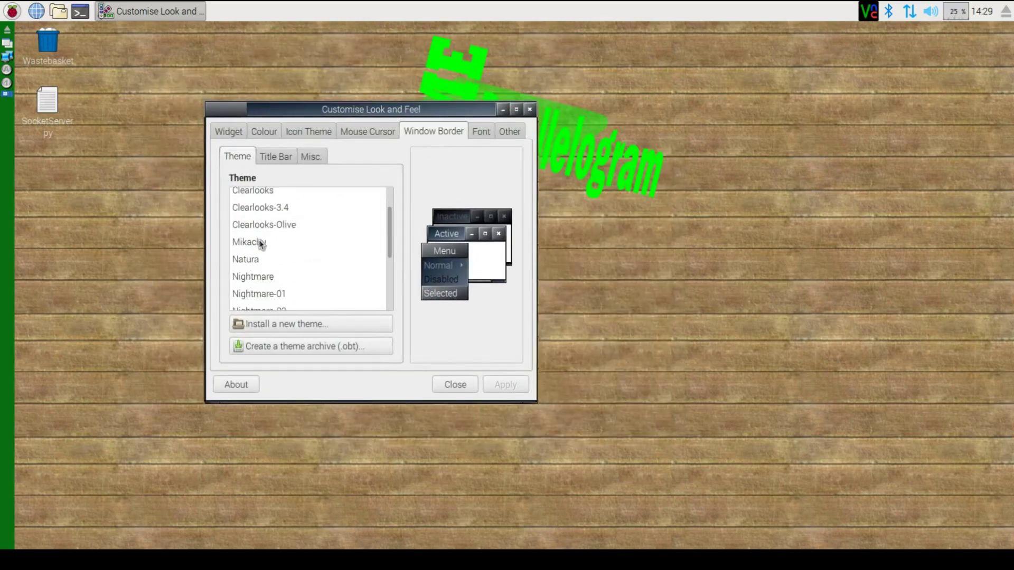
pyautogui.click(260, 242)
pyautogui.click(502, 385)
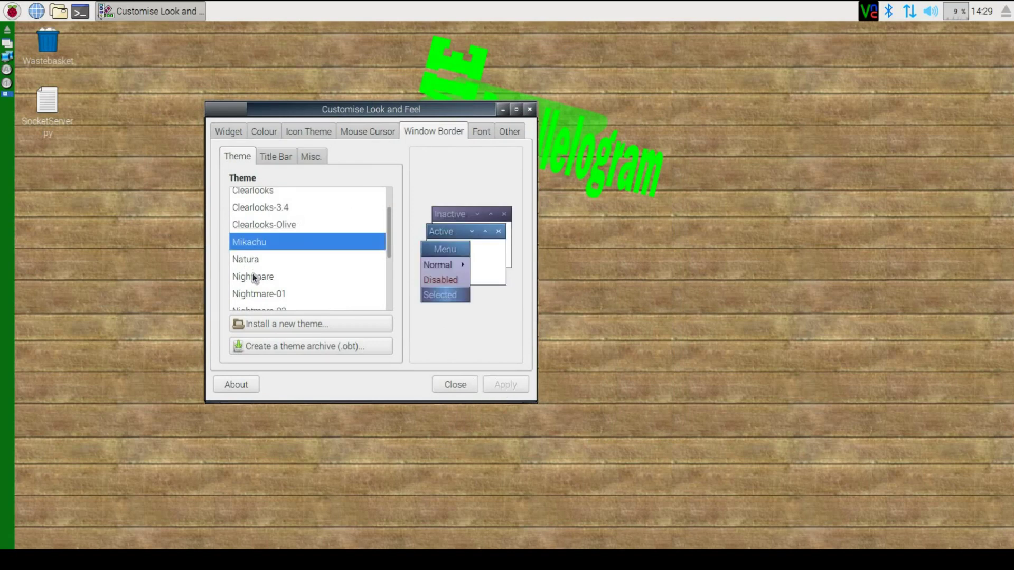
# - Compare Nightmare-02 with Nightmare-03 and apply Nightmare-02 as the border theme
pyautogui.scroll(-3, 267, 254)
pyautogui.click(268, 249)
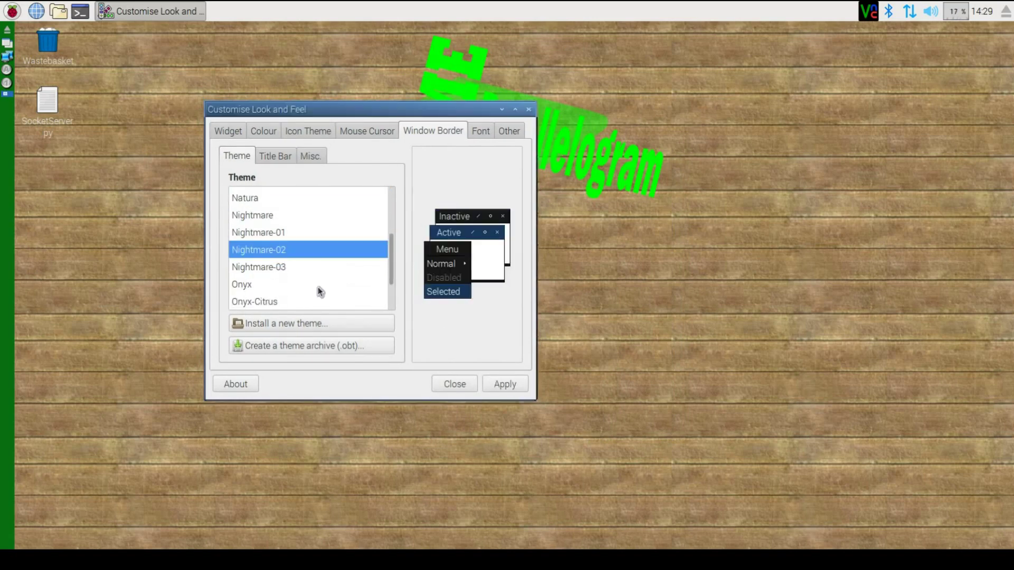
pyautogui.click(288, 268)
pyautogui.click(284, 254)
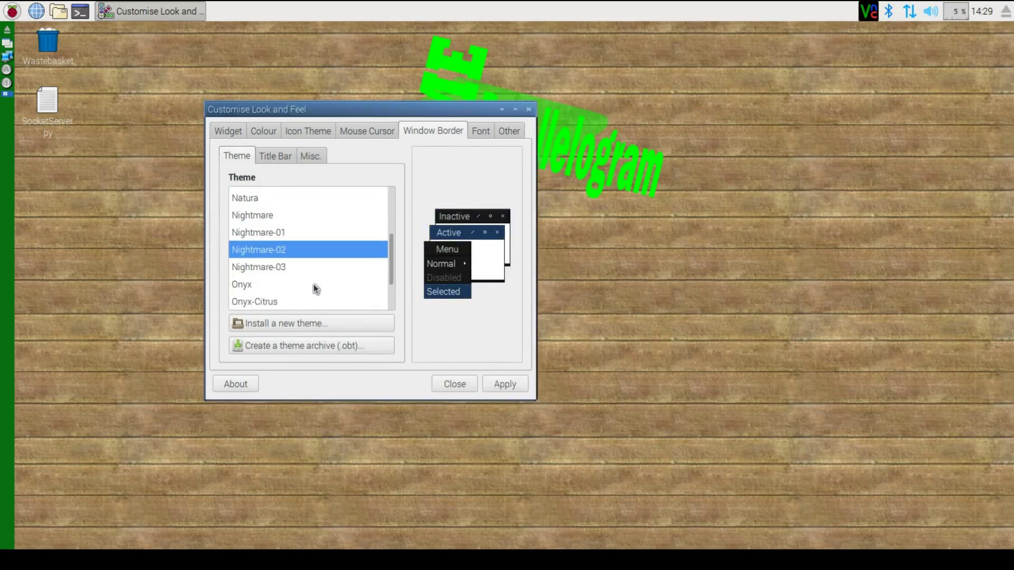
pyautogui.click(510, 386)
# - Apply the PiX window border theme and close the appearance settings
pyautogui.click(278, 266)
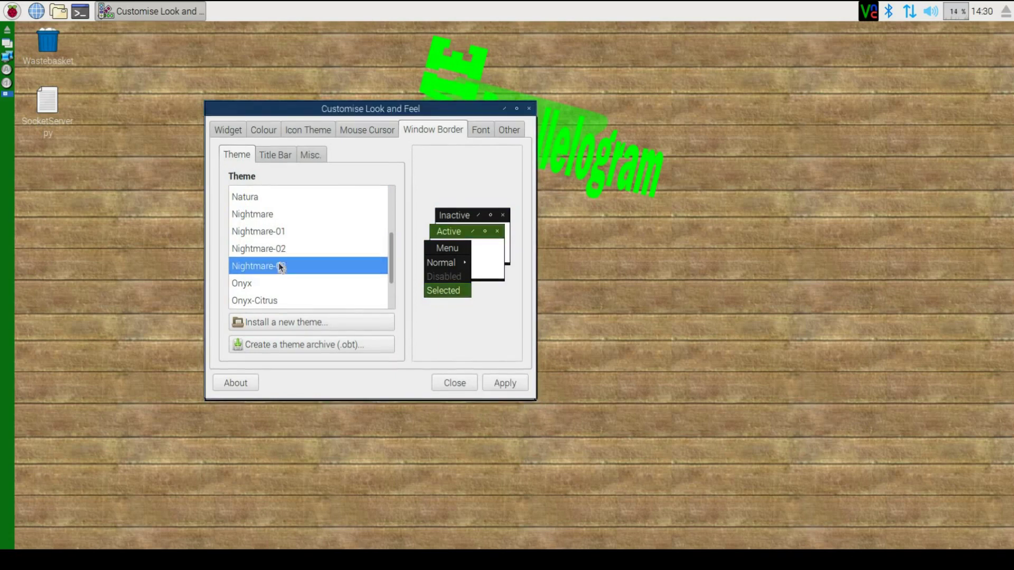
pyautogui.scroll(-3, 270, 267)
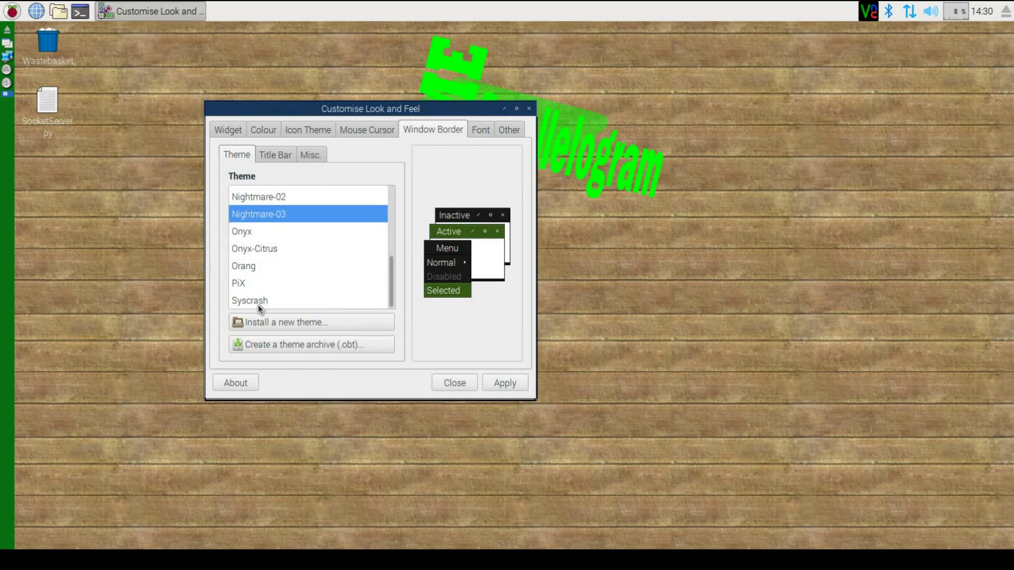
pyautogui.scroll(1, 319, 257)
pyautogui.scroll(-1, 316, 253)
pyautogui.click(300, 288)
pyautogui.click(504, 383)
pyautogui.click(527, 110)
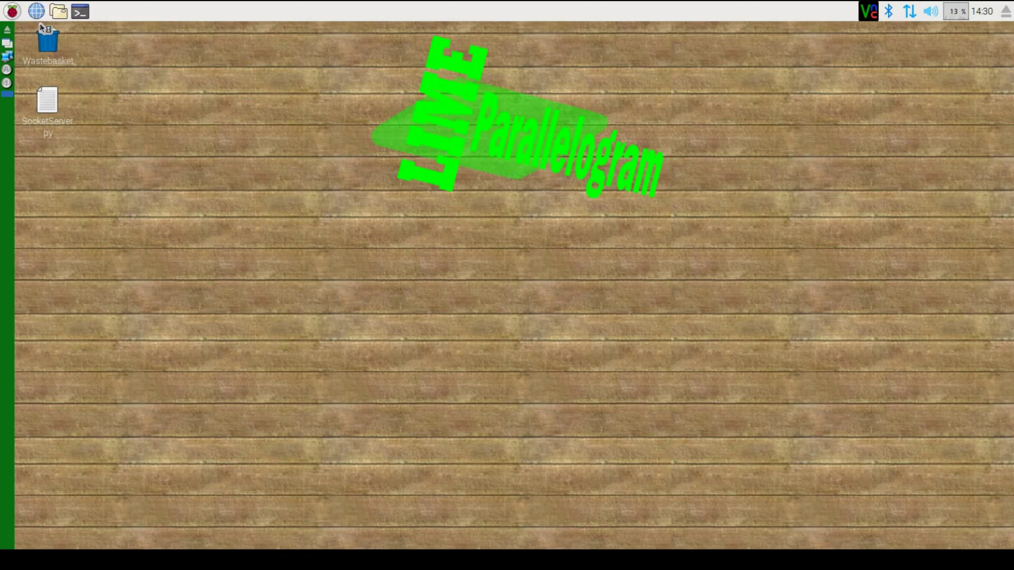
# - Maximise the browser and copy the DeviantArt Openbox page address from the host browser
pyautogui.click(665, 129)
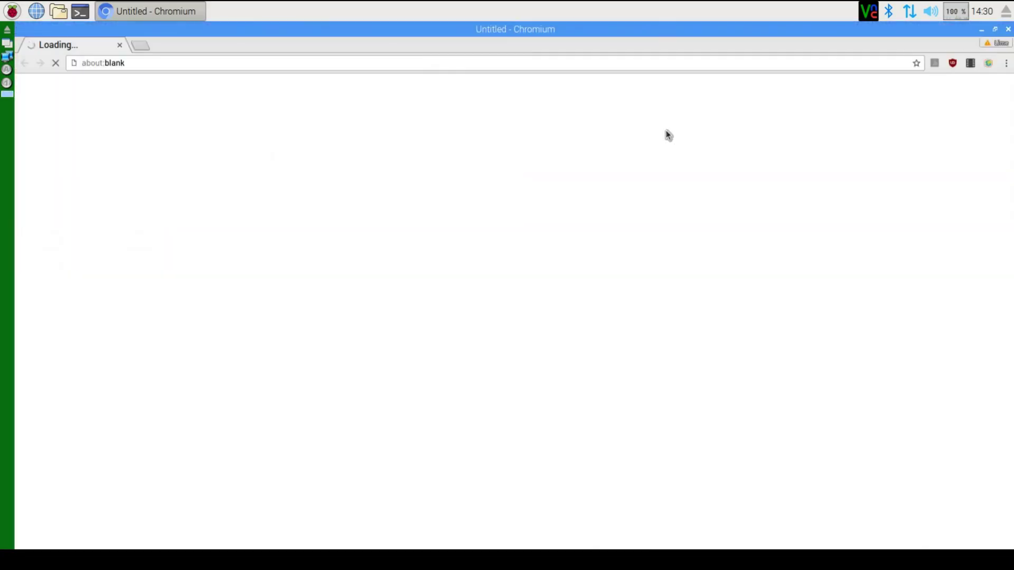
pyautogui.click(82, 58)
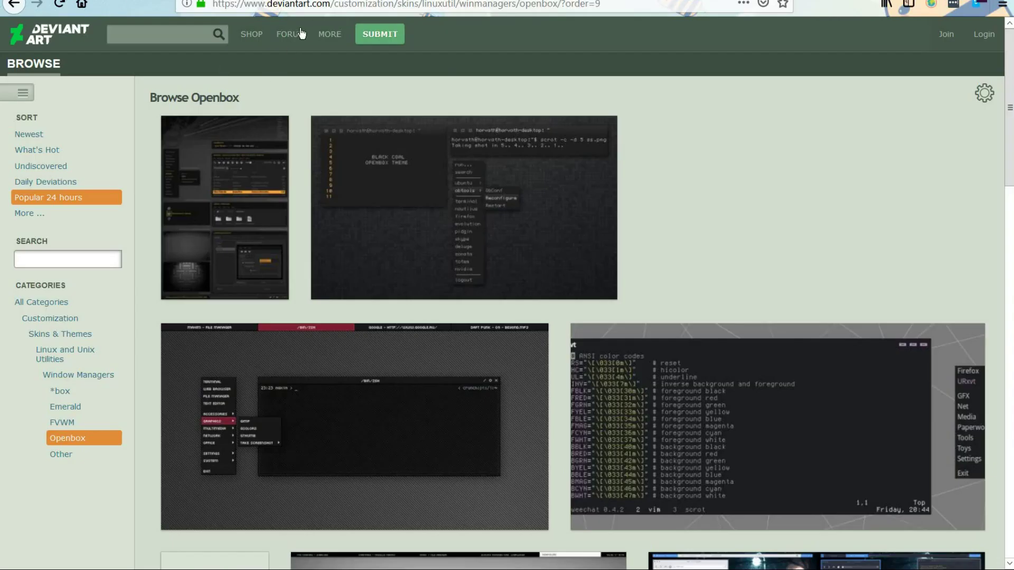
pyautogui.click(312, 4)
pyautogui.rightClick(311, 4)
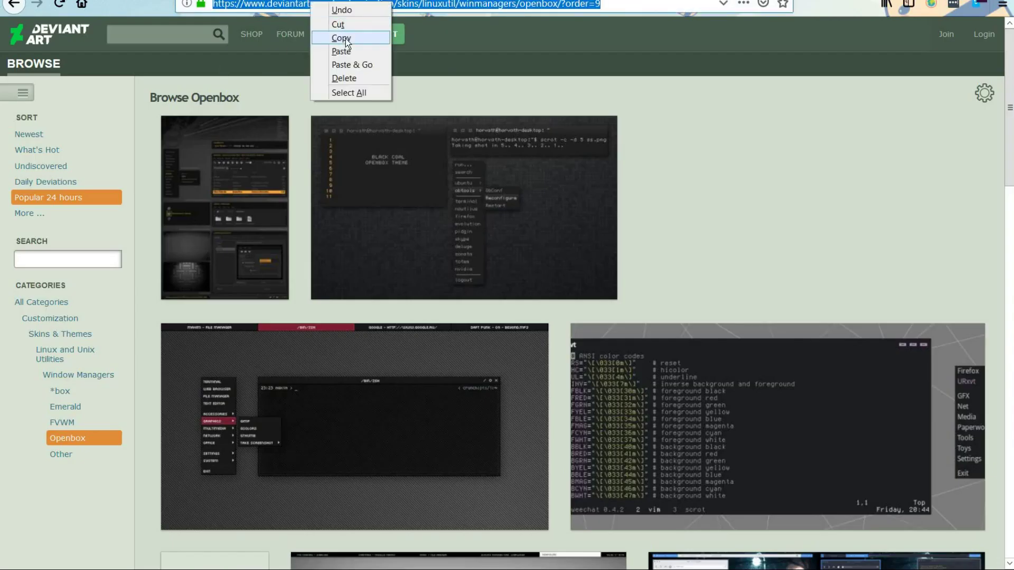
pyautogui.click(345, 39)
# - Replace about:blank in the Pi's Chromium address bar with the pasted DeviantArt address
pyautogui.click(934, 175)
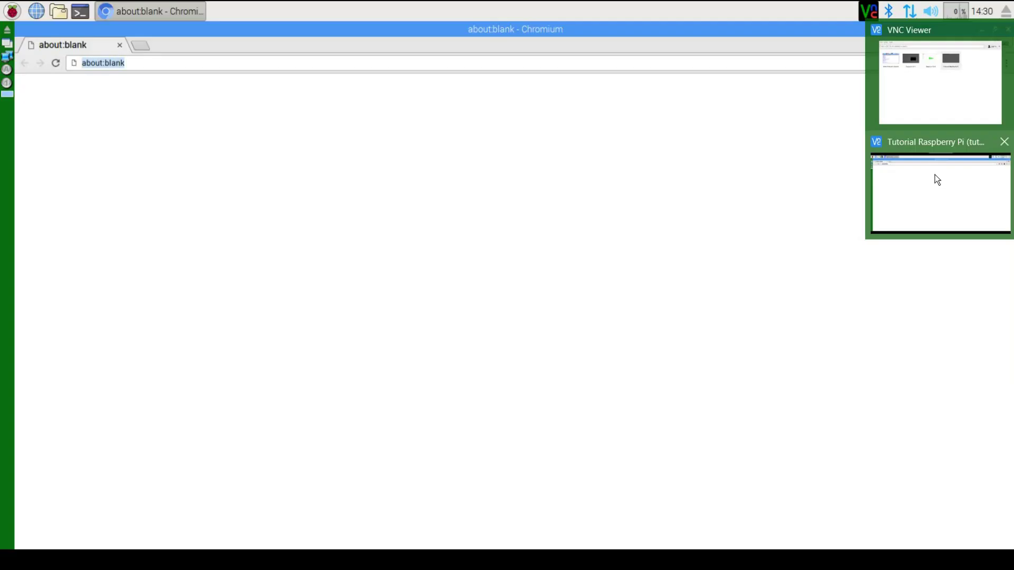
pyautogui.press('BackSpace')
pyautogui.rightClick(119, 68)
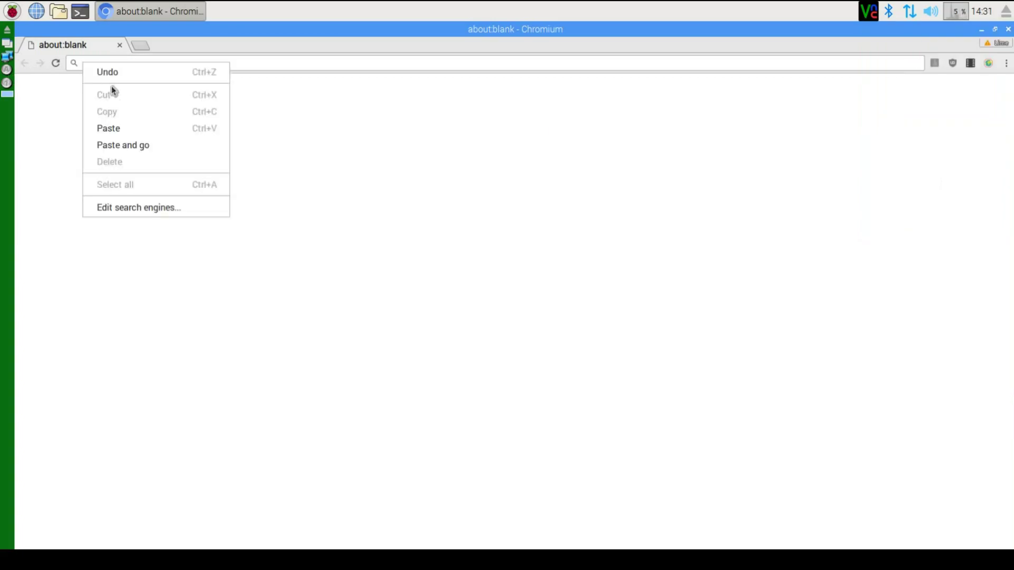
pyautogui.click(119, 128)
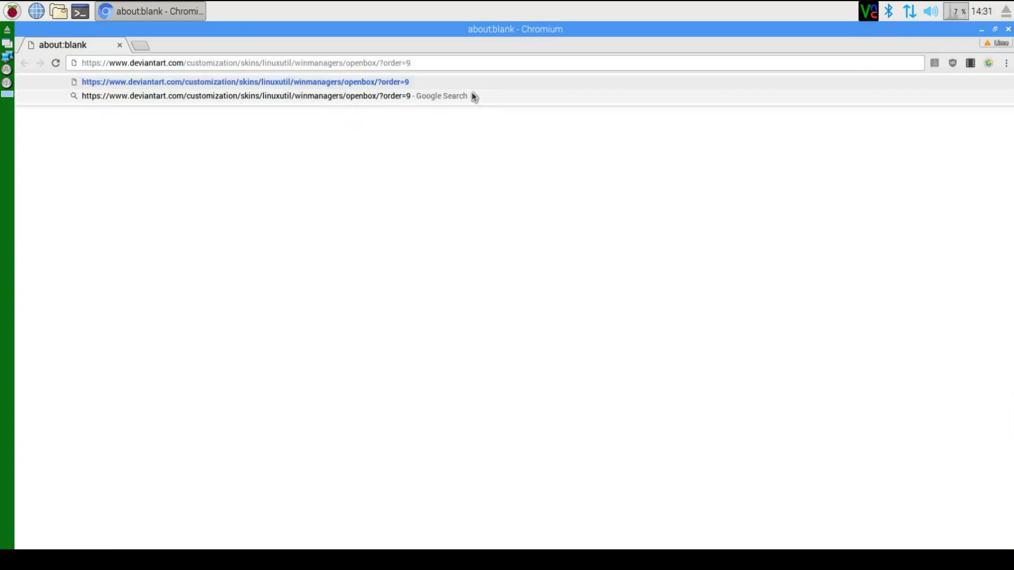
# - Load the DeviantArt Openbox gallery, scroll down and open the Mayday openbox themes page
pyautogui.press('Return')
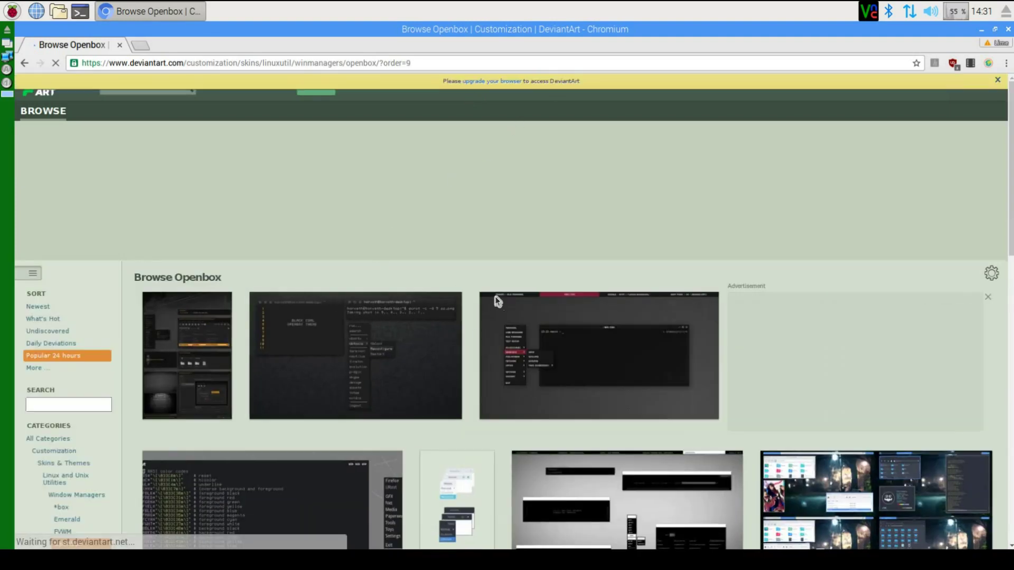
pyautogui.scroll(-1, 502, 310)
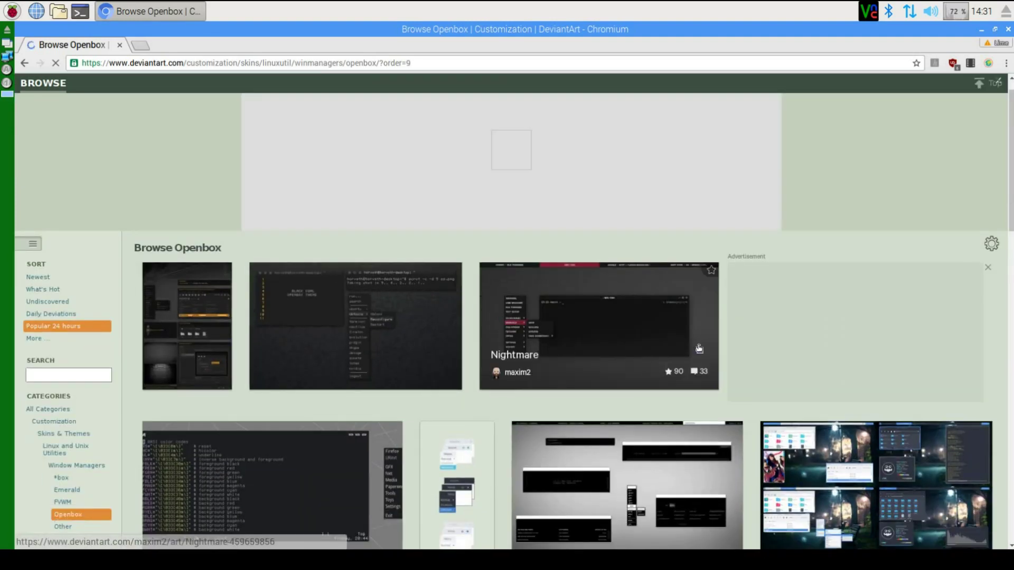
pyautogui.scroll(-1, 736, 337)
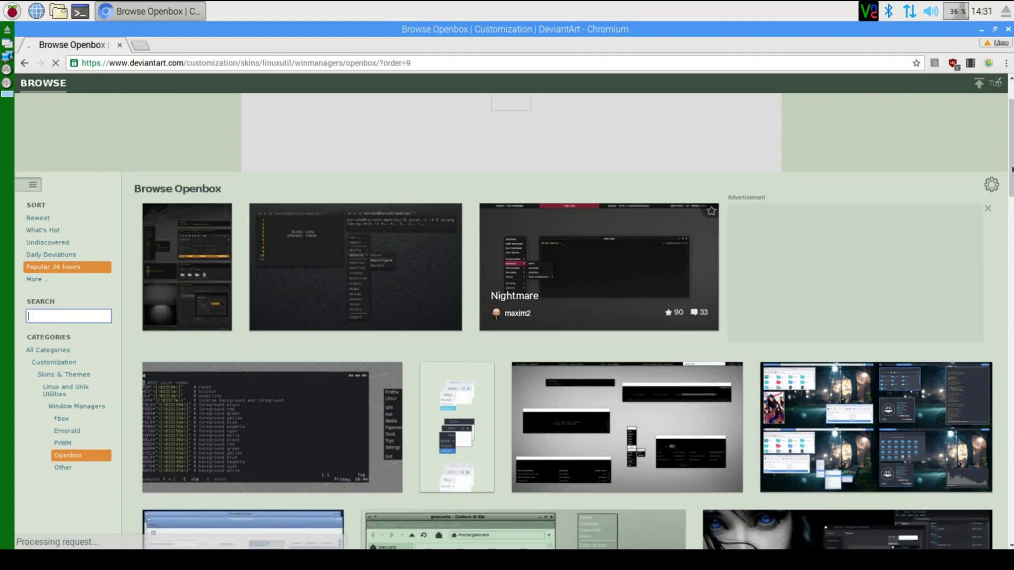
pyautogui.scroll(-4, 694, 226)
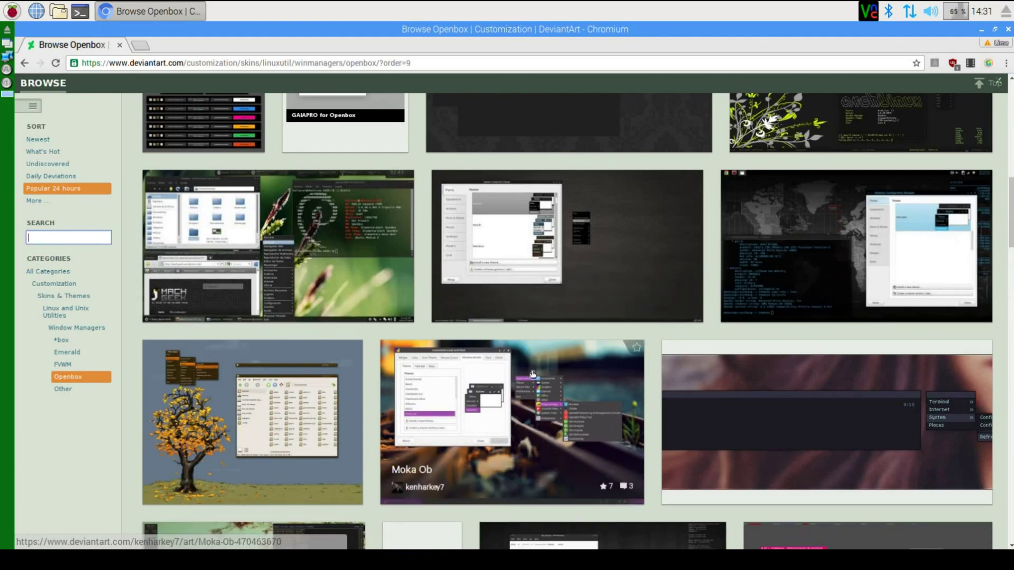
pyautogui.scroll(-1, 532, 374)
pyautogui.scroll(-1, 532, 374)
pyautogui.scroll(-1, 532, 374)
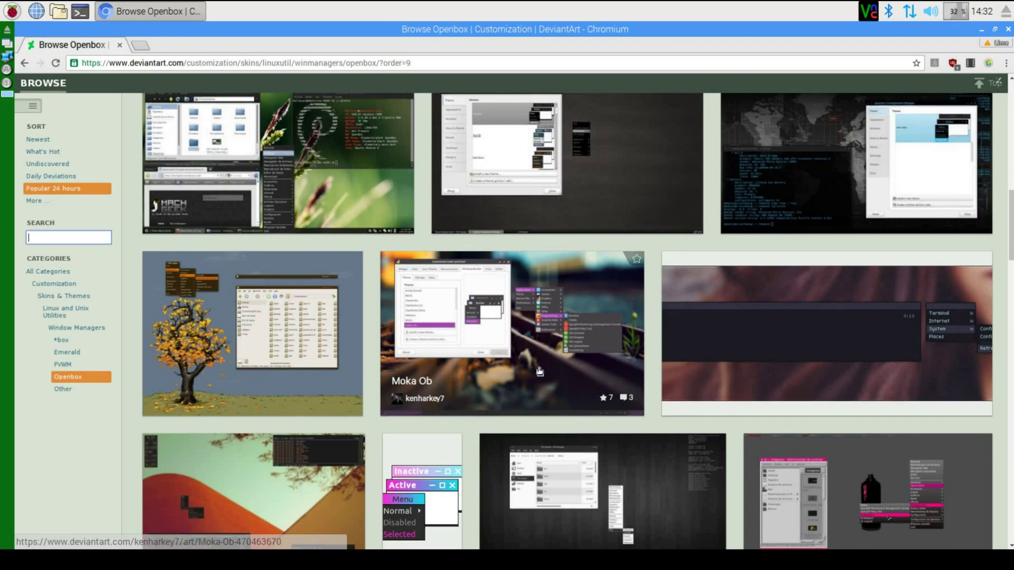
pyautogui.scroll(-1, 539, 366)
pyautogui.scroll(-1, 607, 318)
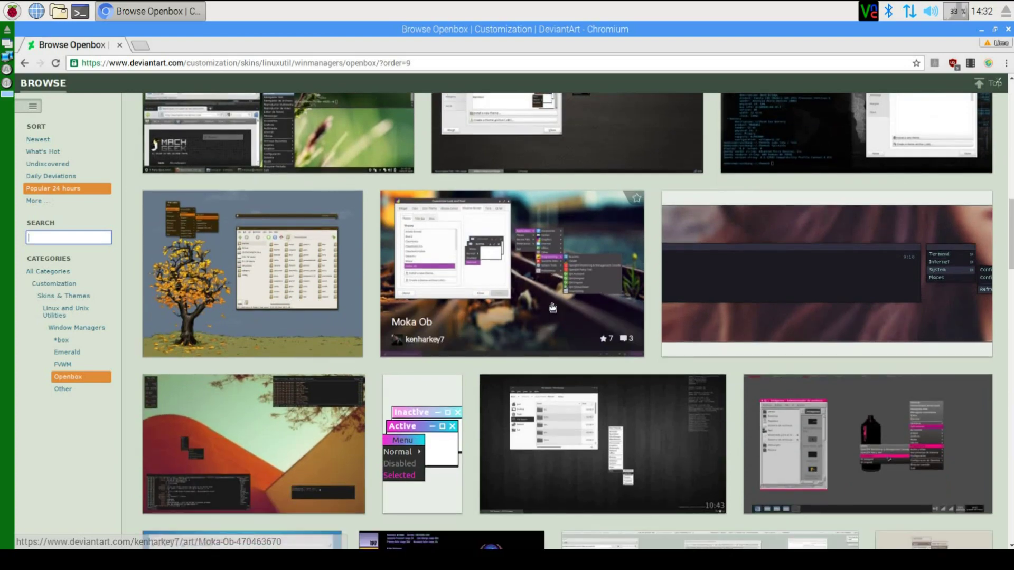
pyautogui.scroll(-1, 553, 307)
pyautogui.scroll(-6, 553, 306)
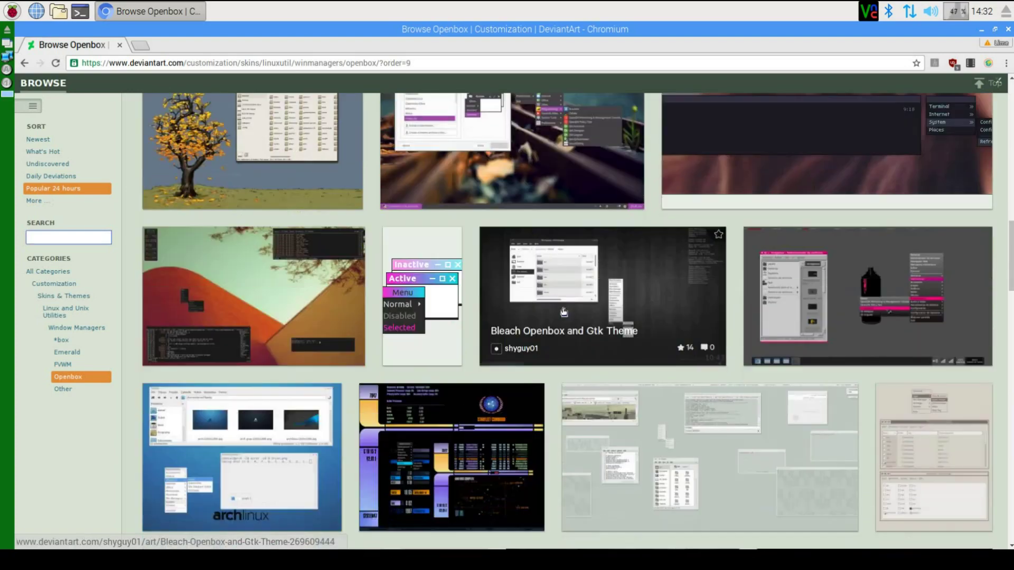
pyautogui.scroll(-6, 276, 441)
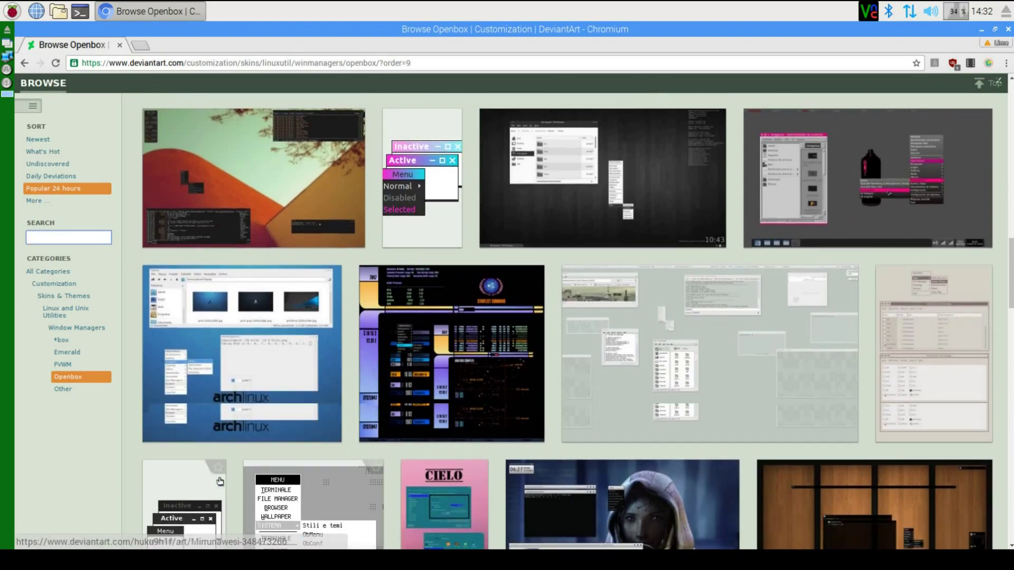
pyautogui.scroll(-13, 260, 417)
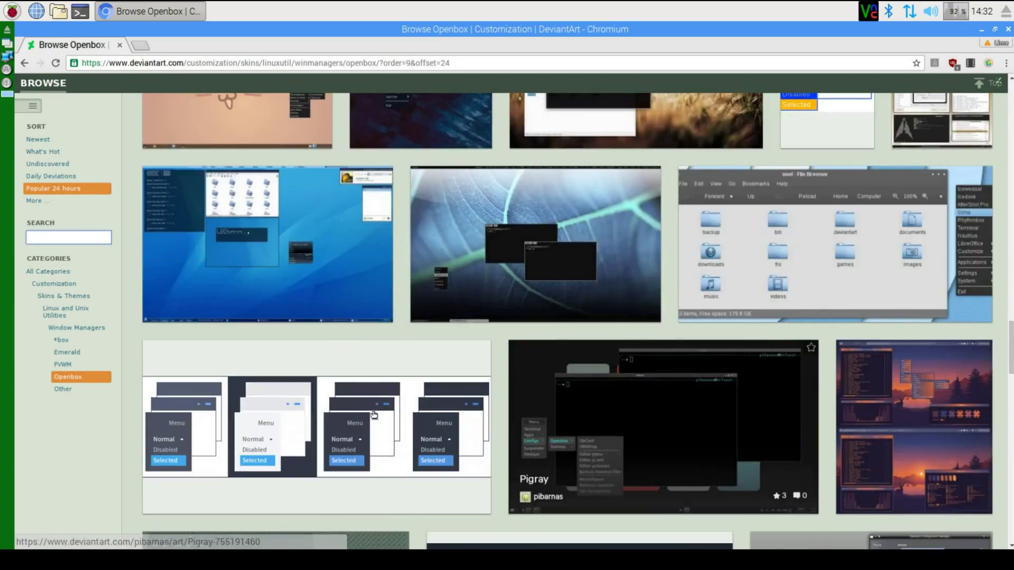
pyautogui.click(386, 415)
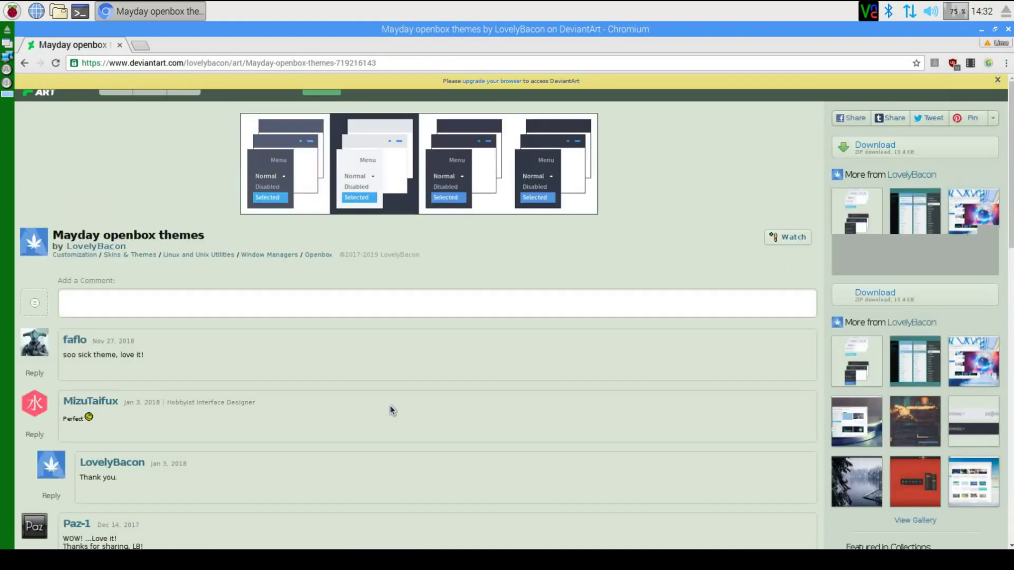
# - Download the Mayday openbox themes zip from its DeviantArt page
pyautogui.click(929, 150)
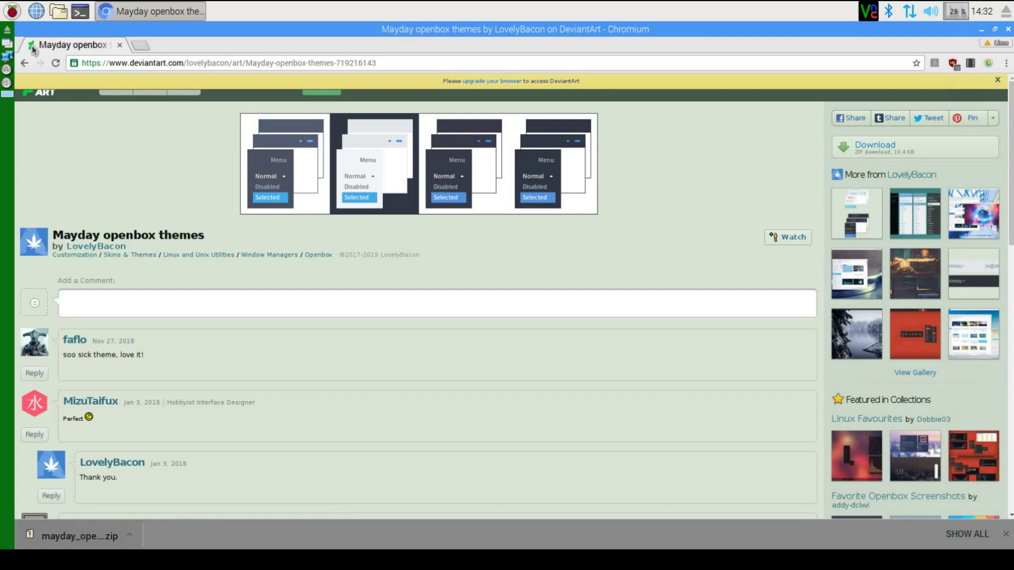
# - Open Downloads in the file manager and use Extract Here on the Mayday zip
pyautogui.click(58, 13)
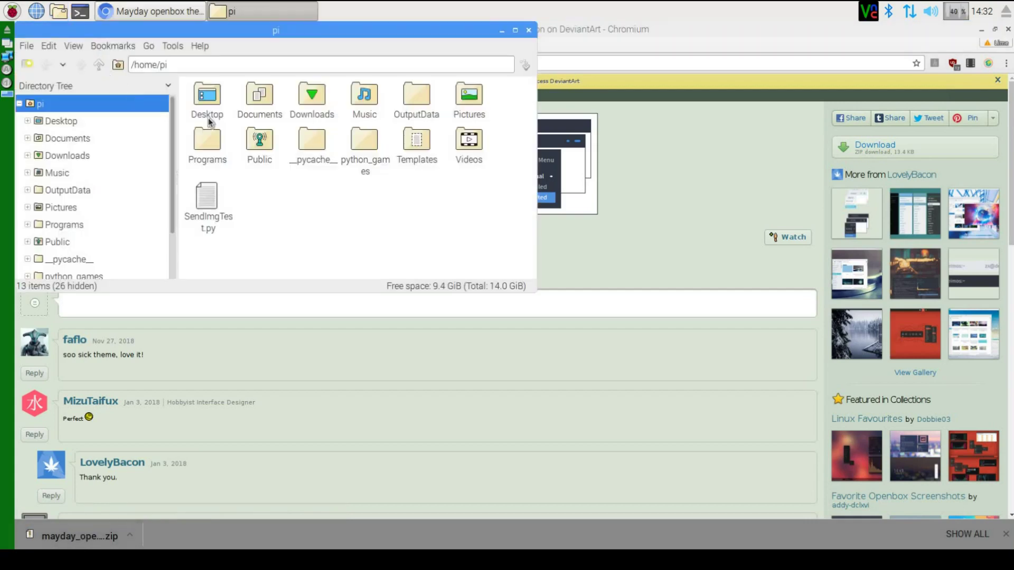
pyautogui.doubleClick(315, 105)
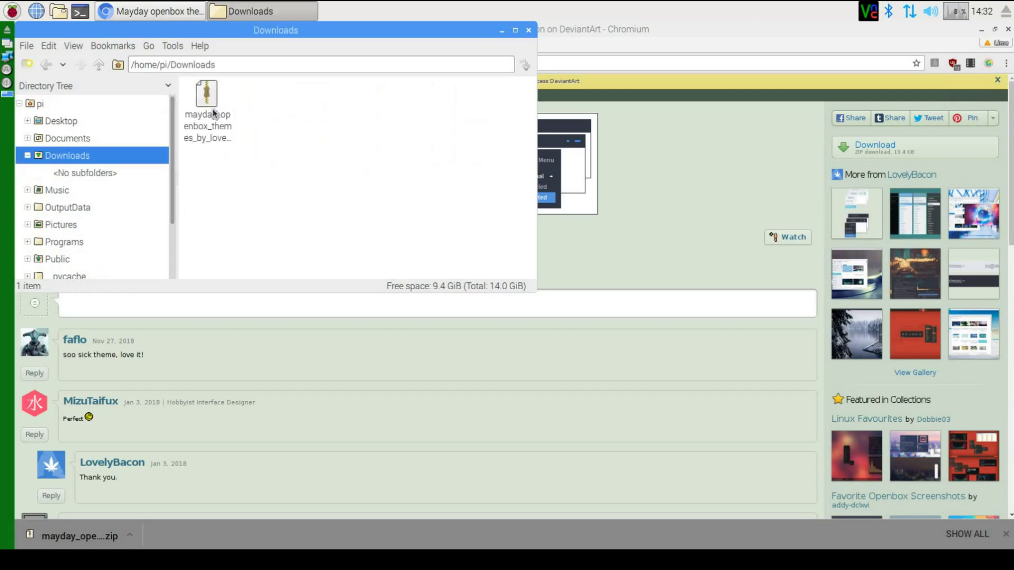
pyautogui.rightClick(213, 109)
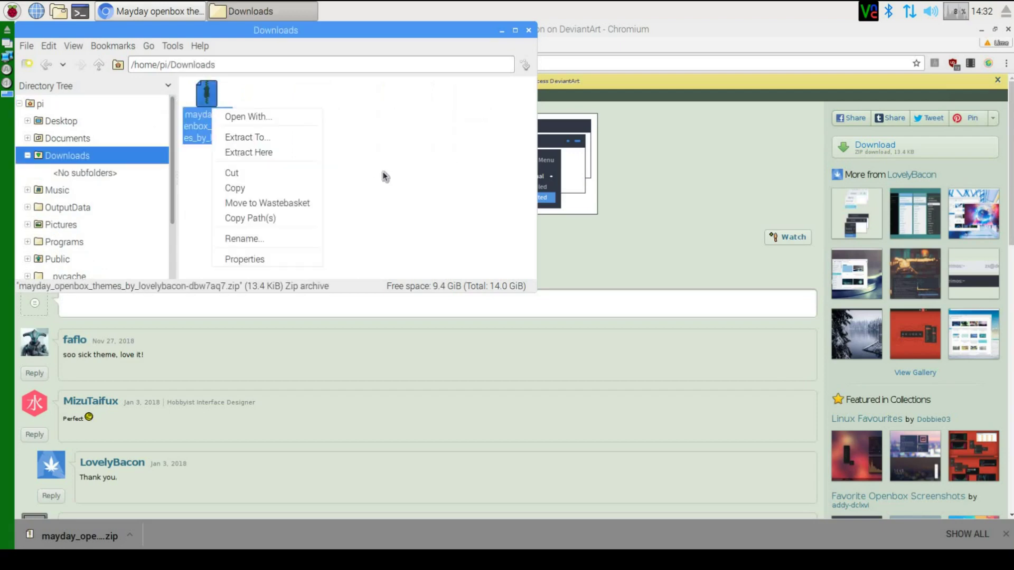
pyautogui.click(275, 155)
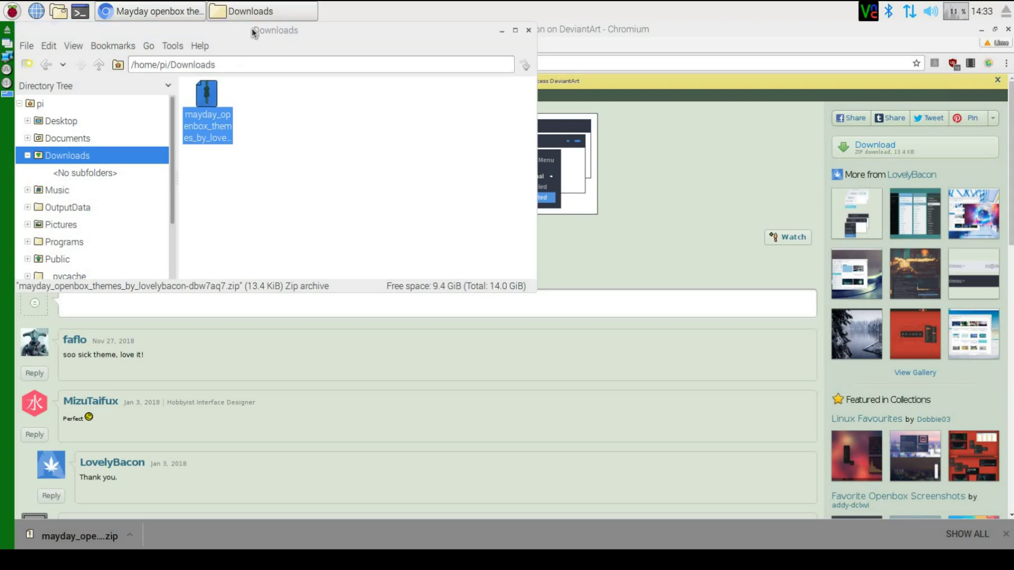
pyautogui.click(254, 33)
pyautogui.rightClick(222, 100)
pyautogui.click(264, 146)
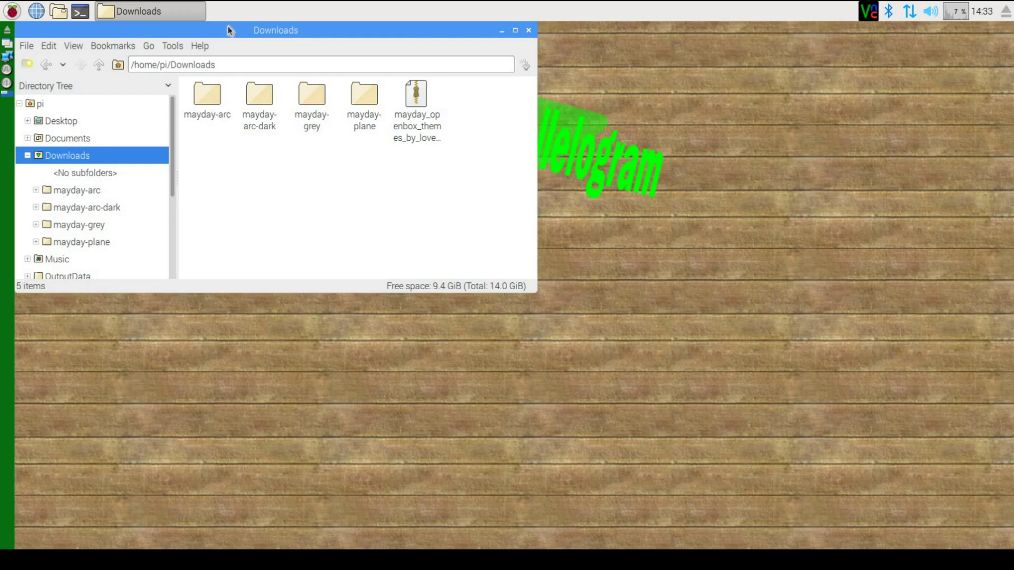
# - Open Theme and Appearance Settings on the Window Border theme settings
pyautogui.moveTo(228, 29); pyautogui.dragTo(303, 38)
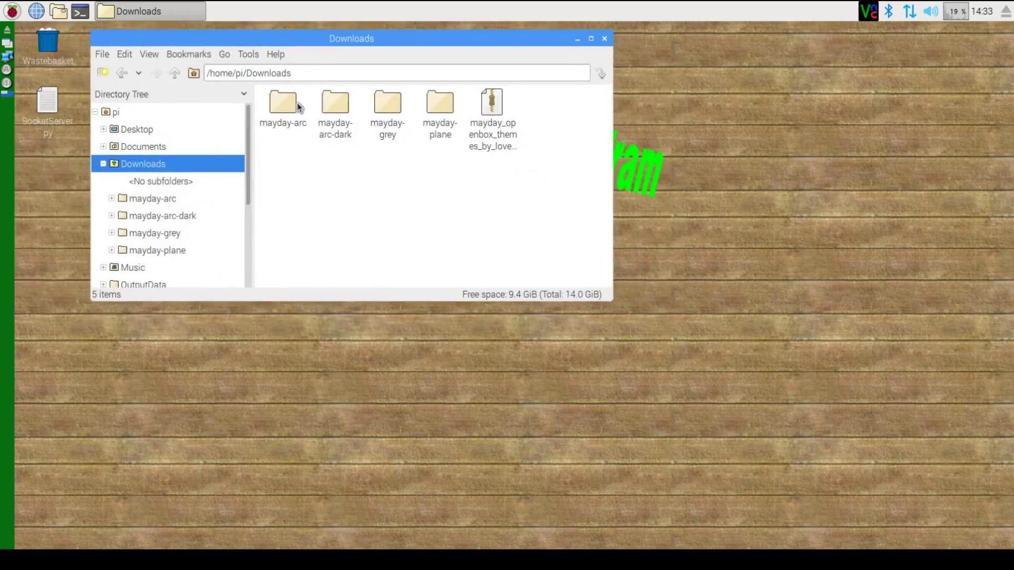
pyautogui.click(13, 11)
pyautogui.moveTo(99, 191)
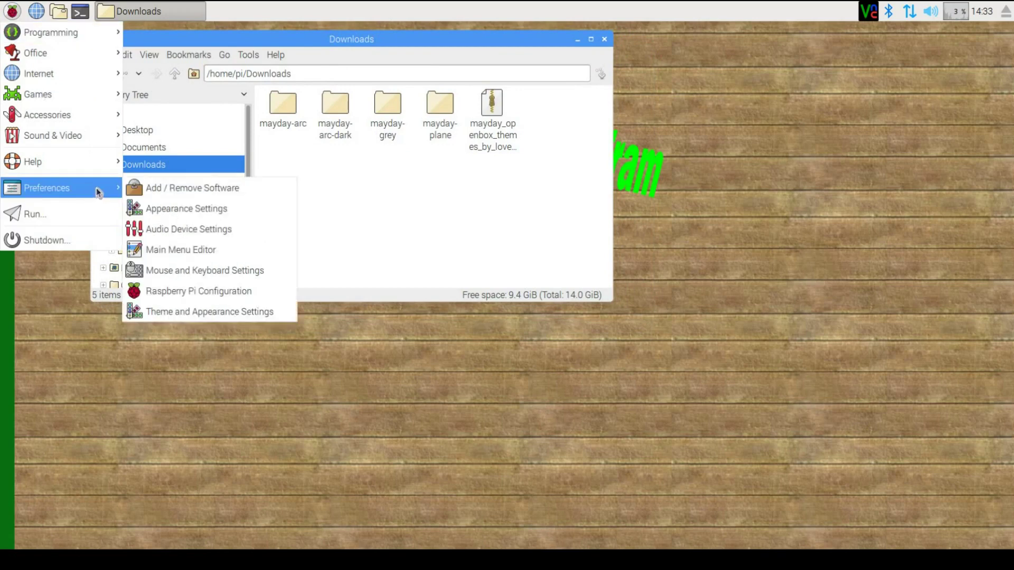
pyautogui.click(261, 312)
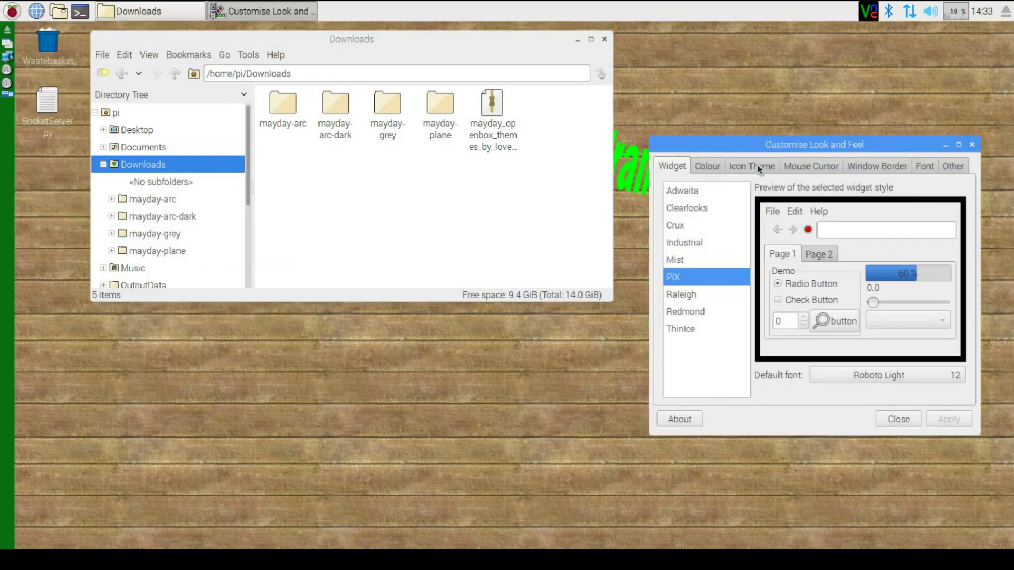
pyautogui.click(857, 167)
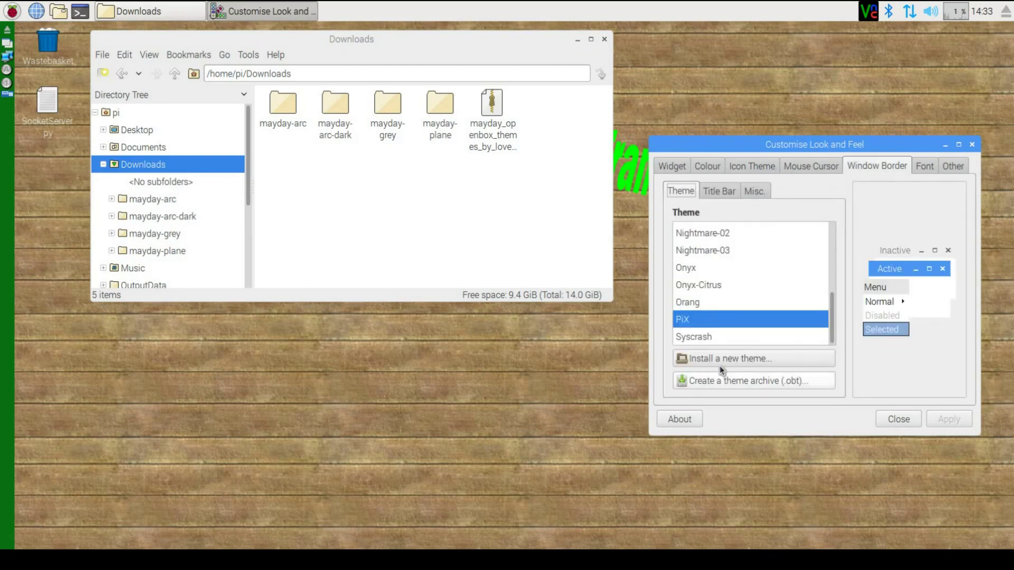
# - Create the mayday-arc.obt theme archive from the Downloads/mayday-arc folder
pyautogui.click(745, 382)
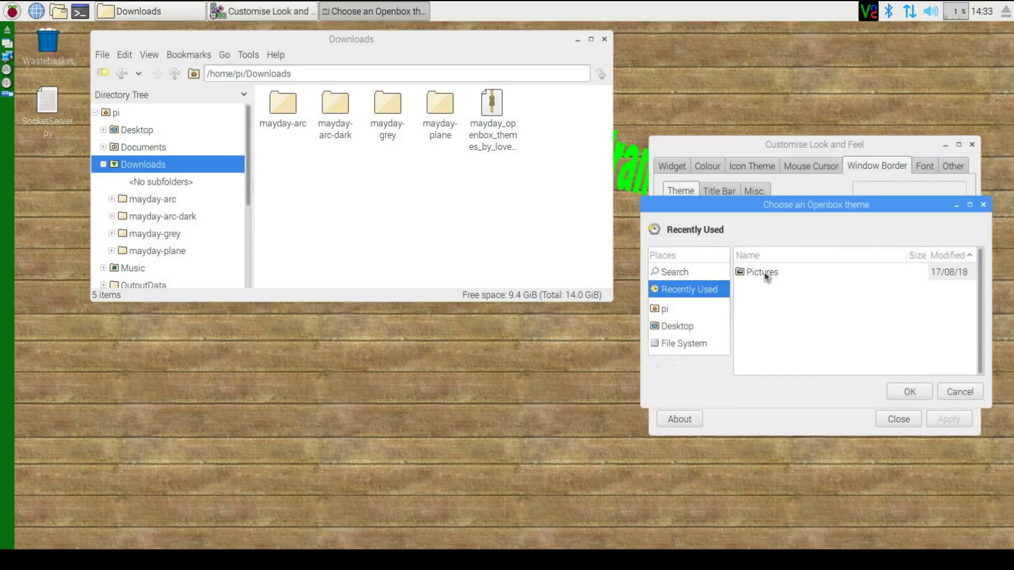
pyautogui.moveTo(714, 208); pyautogui.dragTo(384, 190)
pyautogui.click(324, 286)
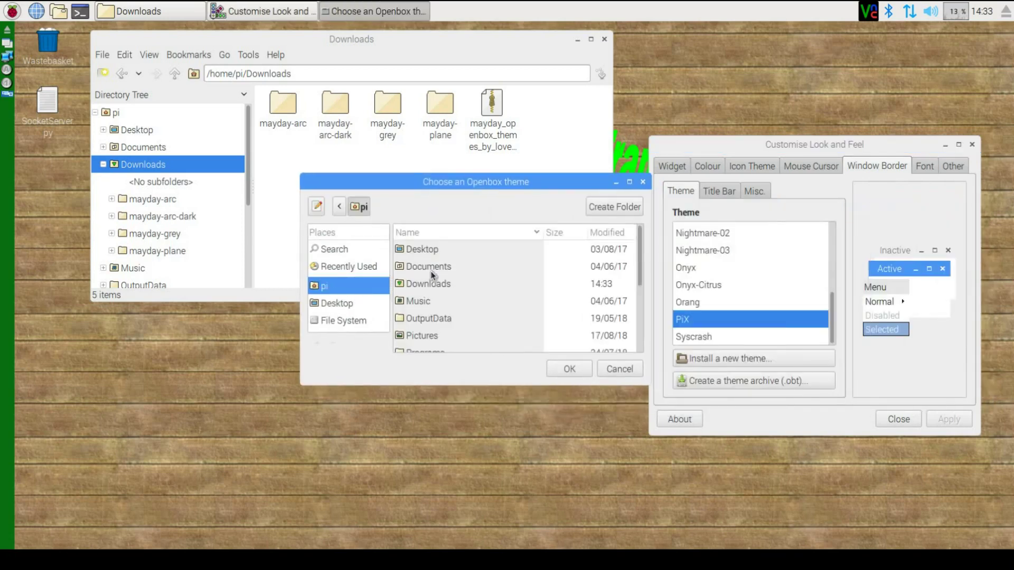
pyautogui.doubleClick(421, 286)
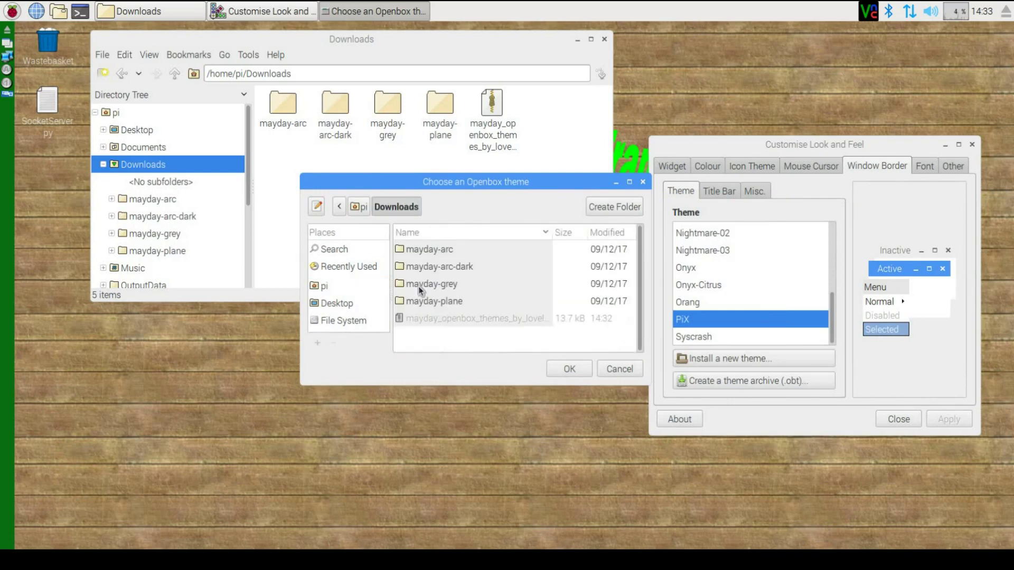
pyautogui.click(450, 251)
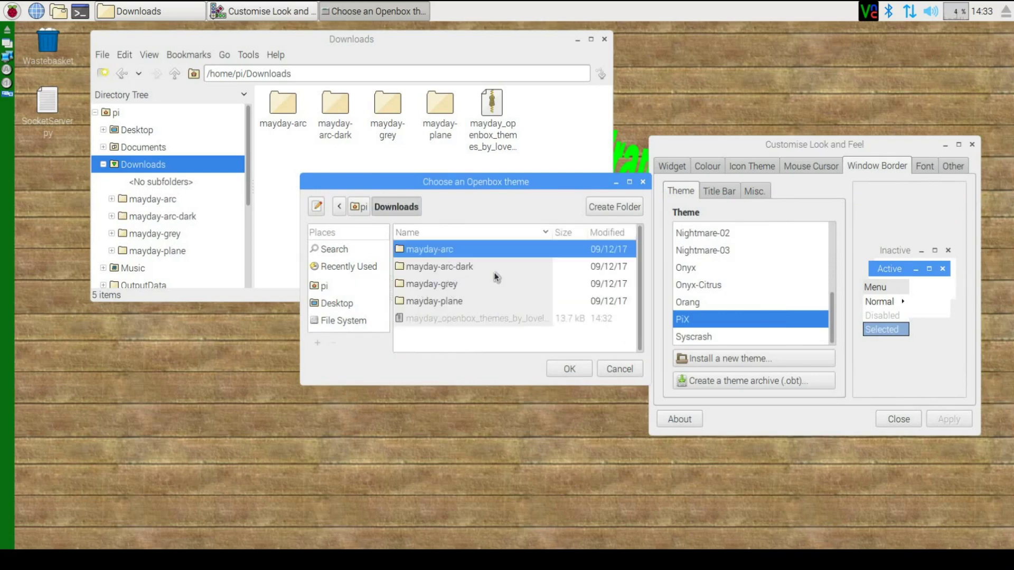
pyautogui.click(570, 369)
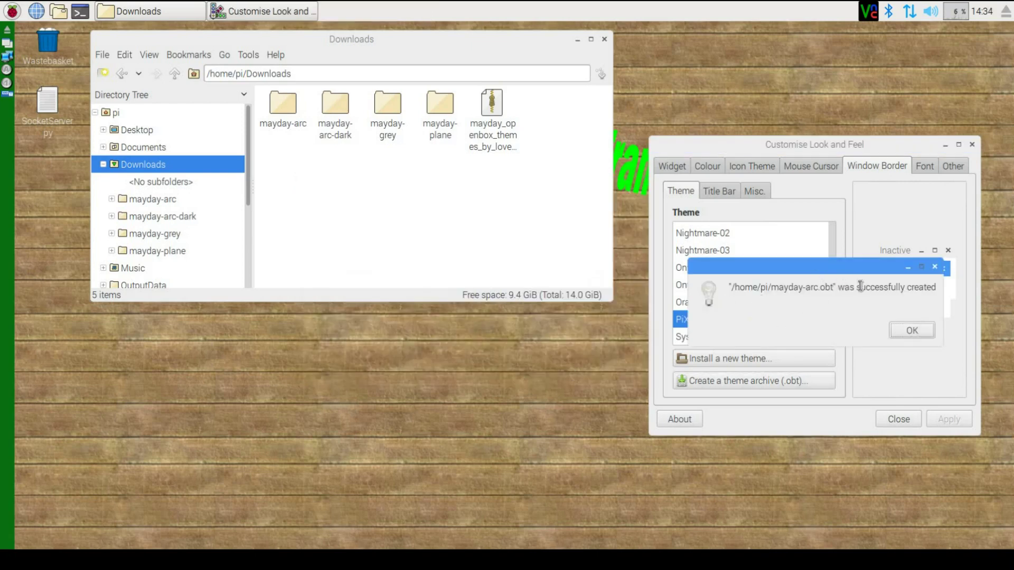
pyautogui.click(906, 334)
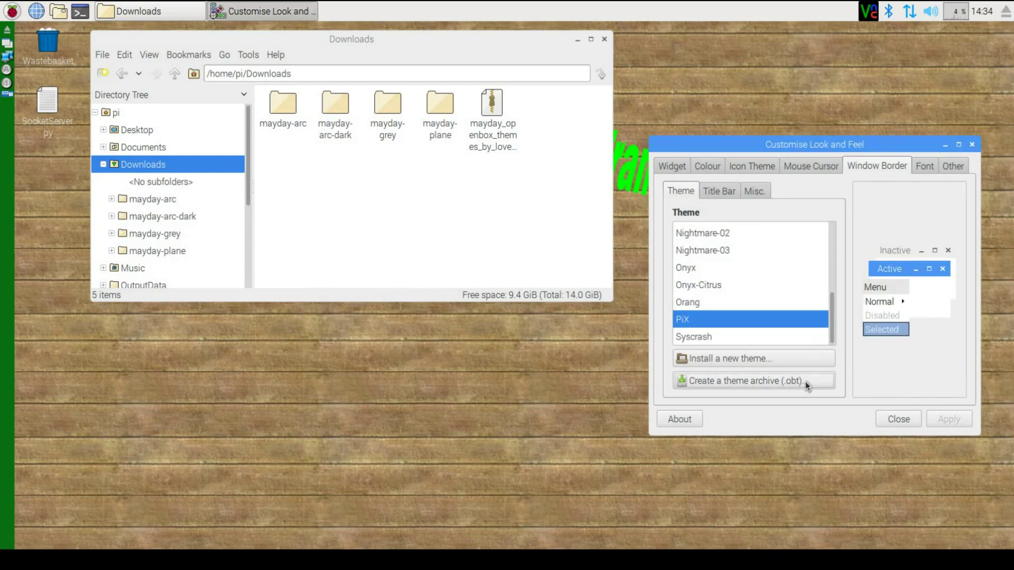
# - Install the theme from /home/pi/mayday-arc.obt and apply mayday-arc as the window border
pyautogui.click(740, 360)
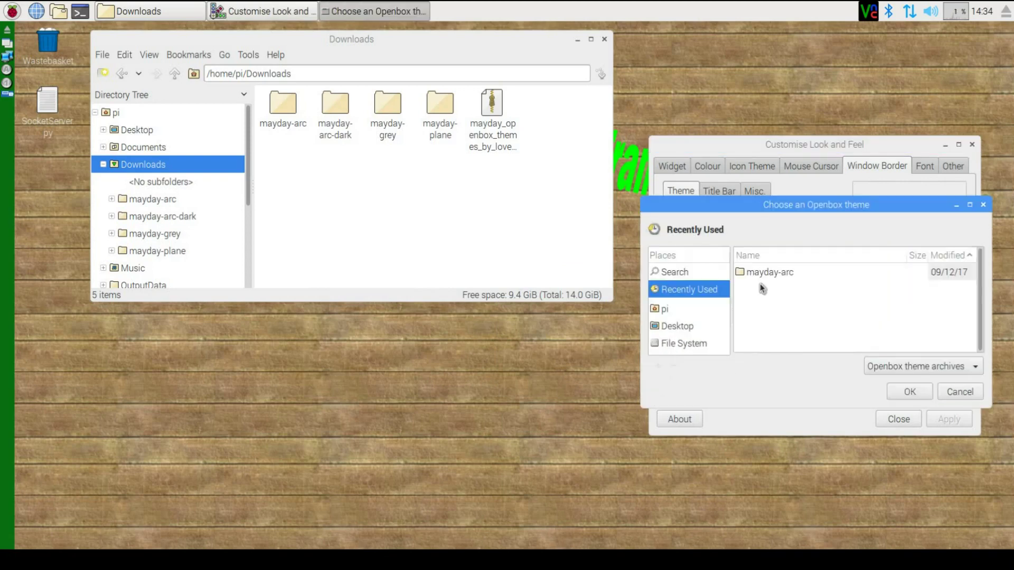
pyautogui.click(687, 314)
pyautogui.scroll(-5, 803, 330)
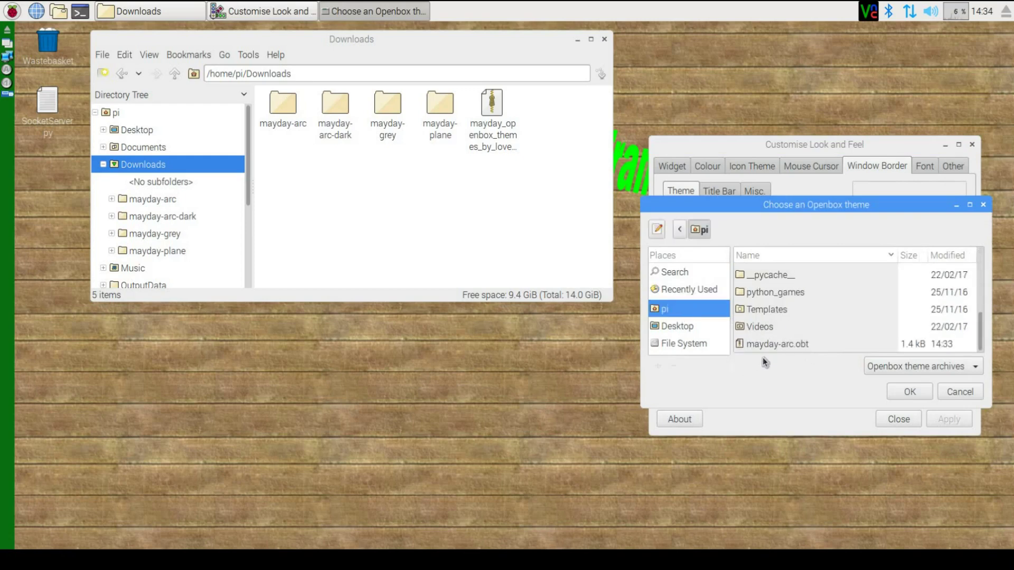
pyautogui.click(805, 344)
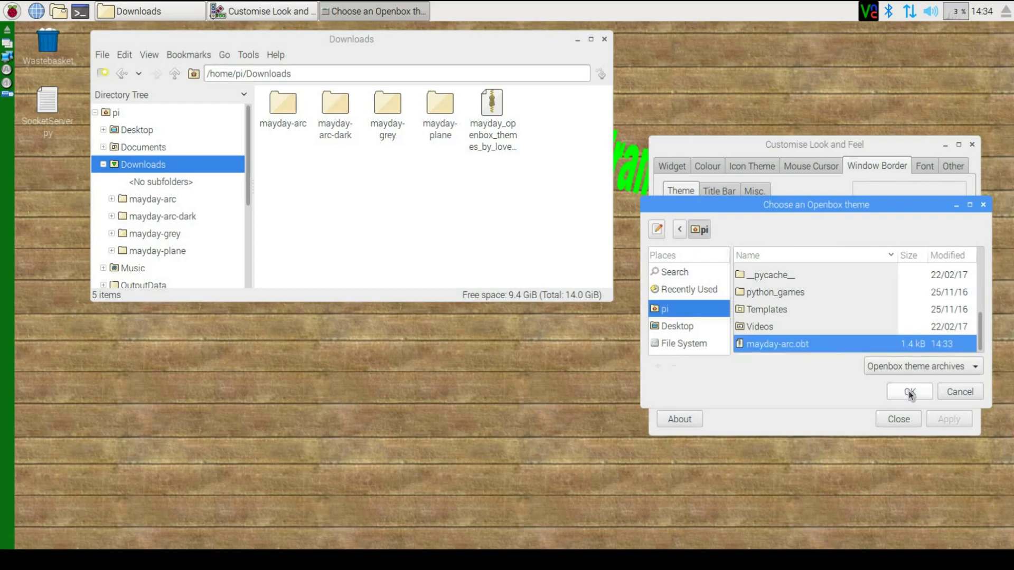
pyautogui.click(910, 394)
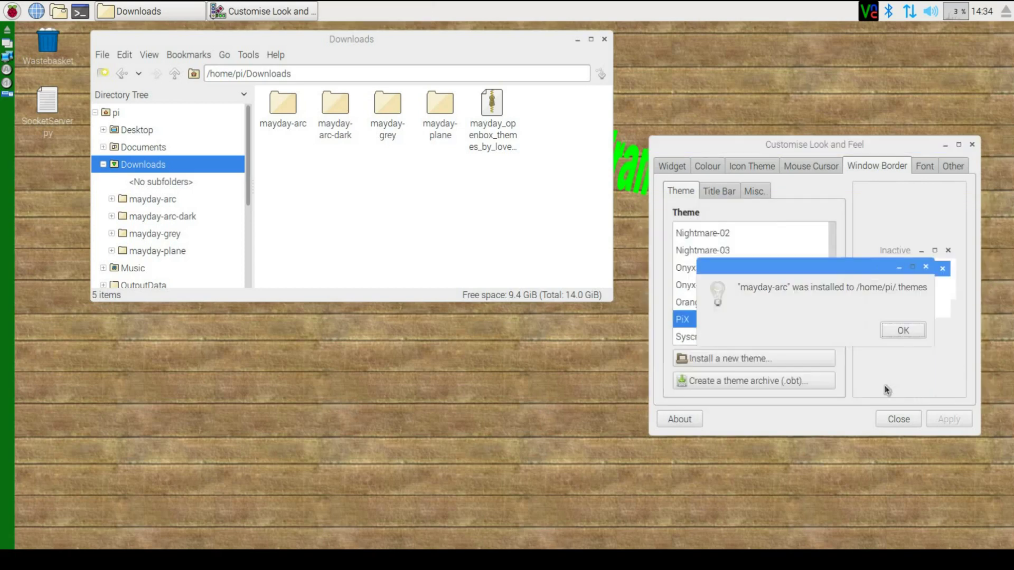
pyautogui.click(903, 330)
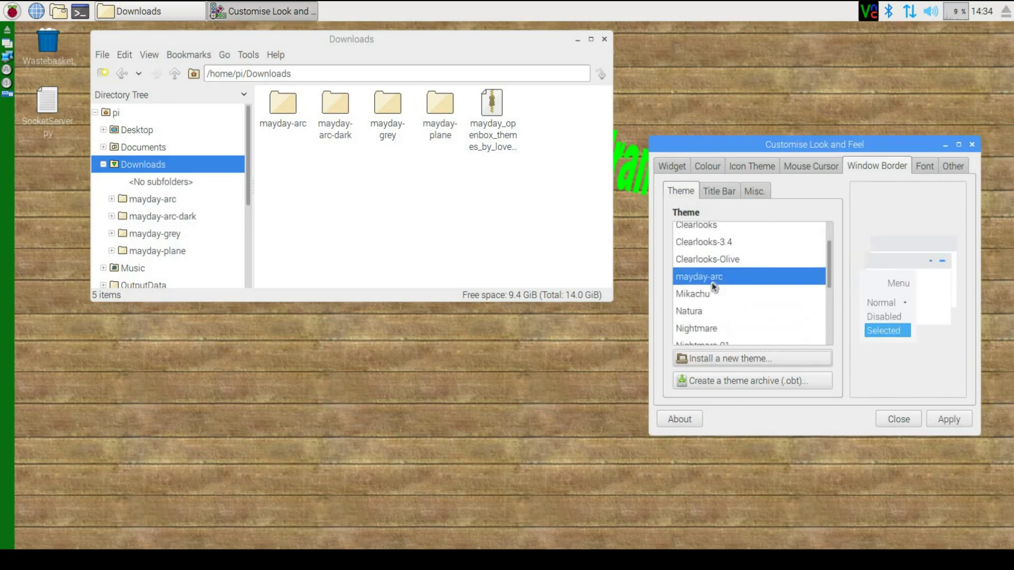
pyautogui.click(946, 420)
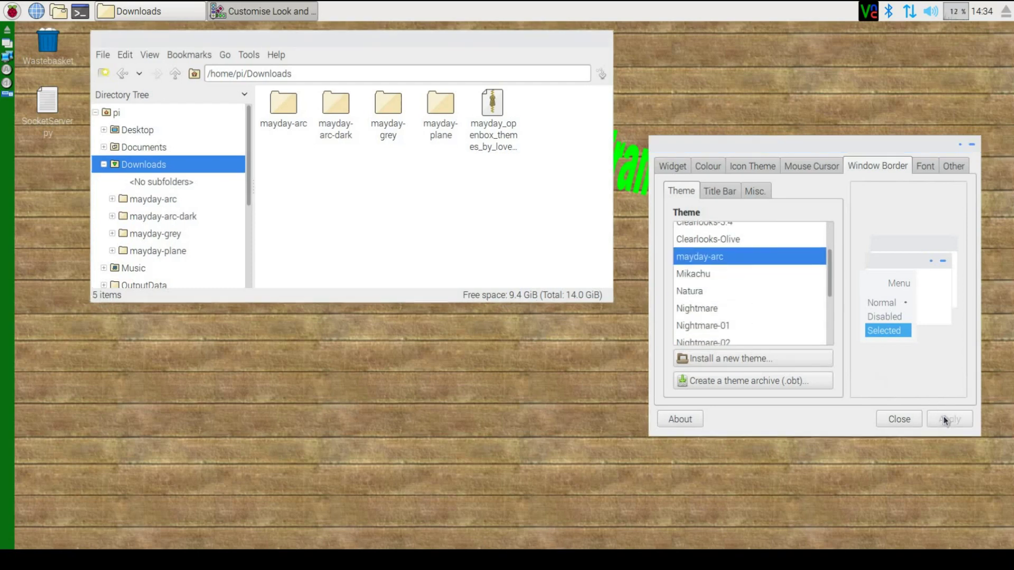
pyautogui.moveTo(811, 144); pyautogui.dragTo(400, 108)
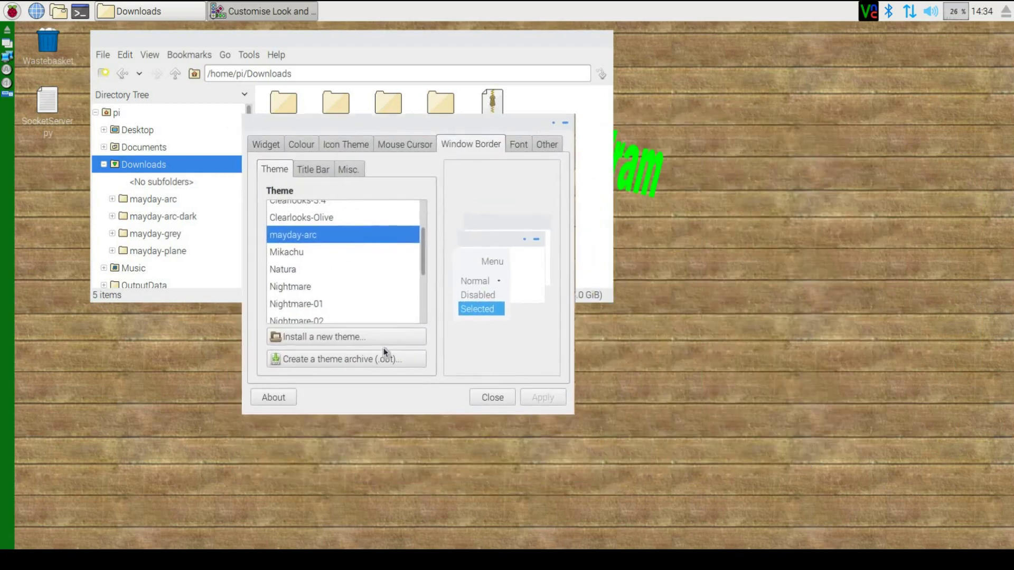
pyautogui.click(348, 358)
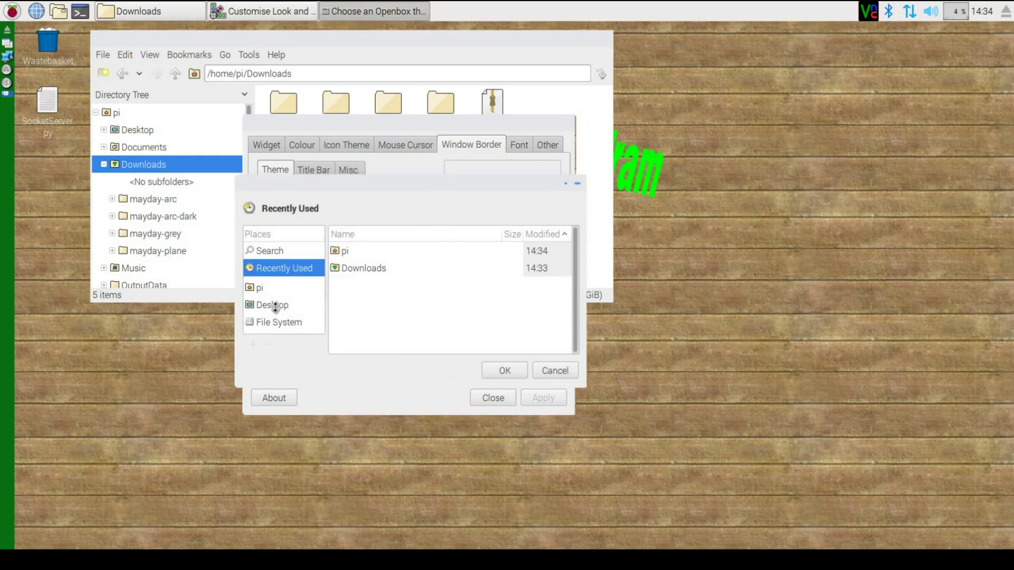
pyautogui.click(356, 253)
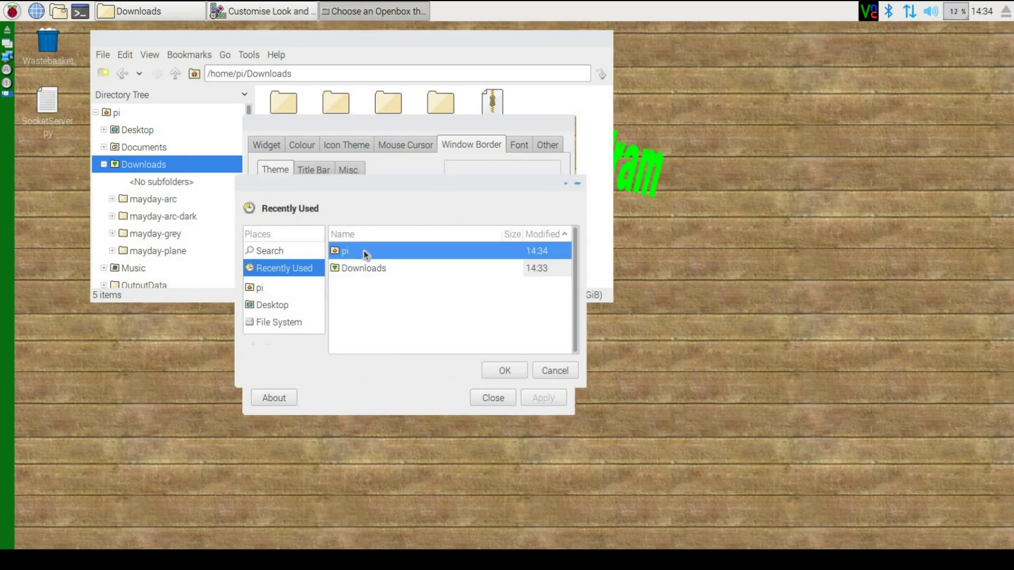
pyautogui.doubleClick(365, 255)
pyautogui.scroll(-3, 348, 322)
pyautogui.scroll(1, 359, 314)
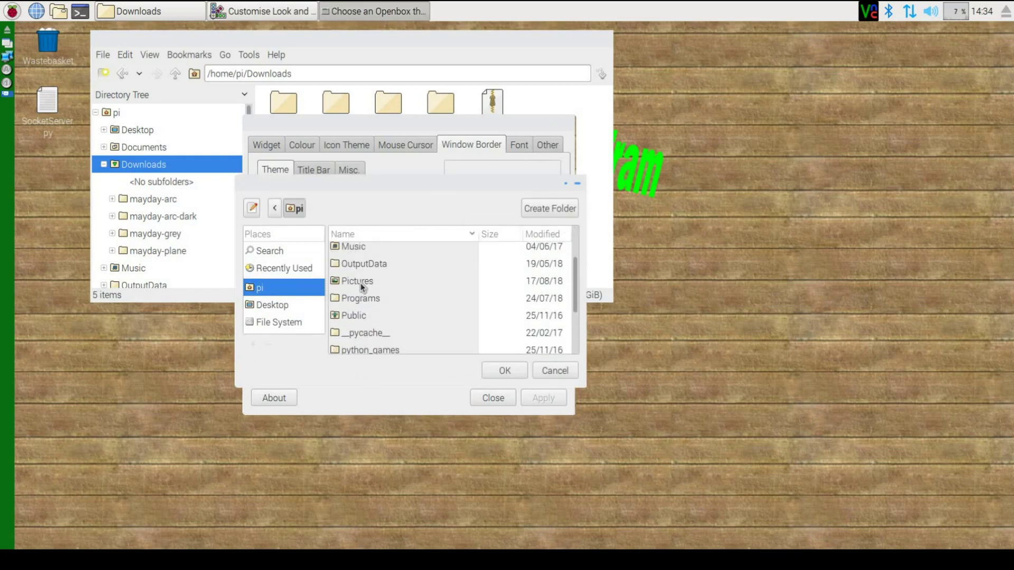
pyautogui.click(362, 283)
pyautogui.click(505, 370)
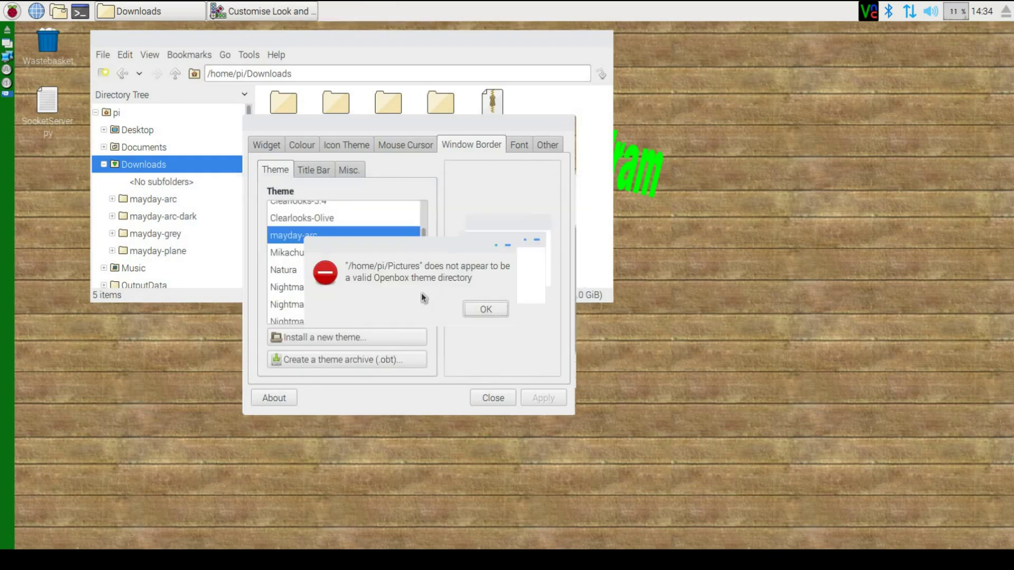
pyautogui.click(487, 309)
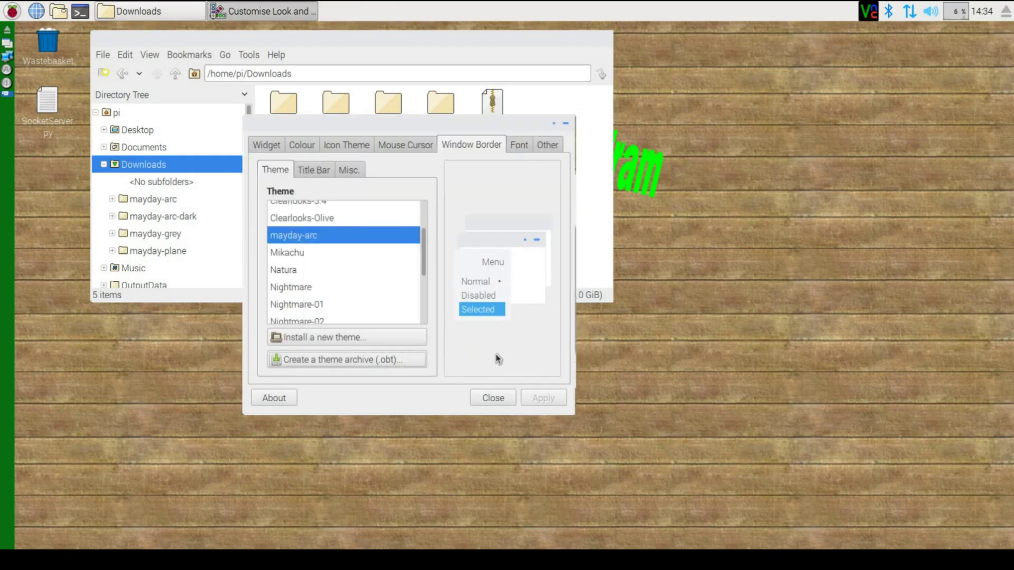